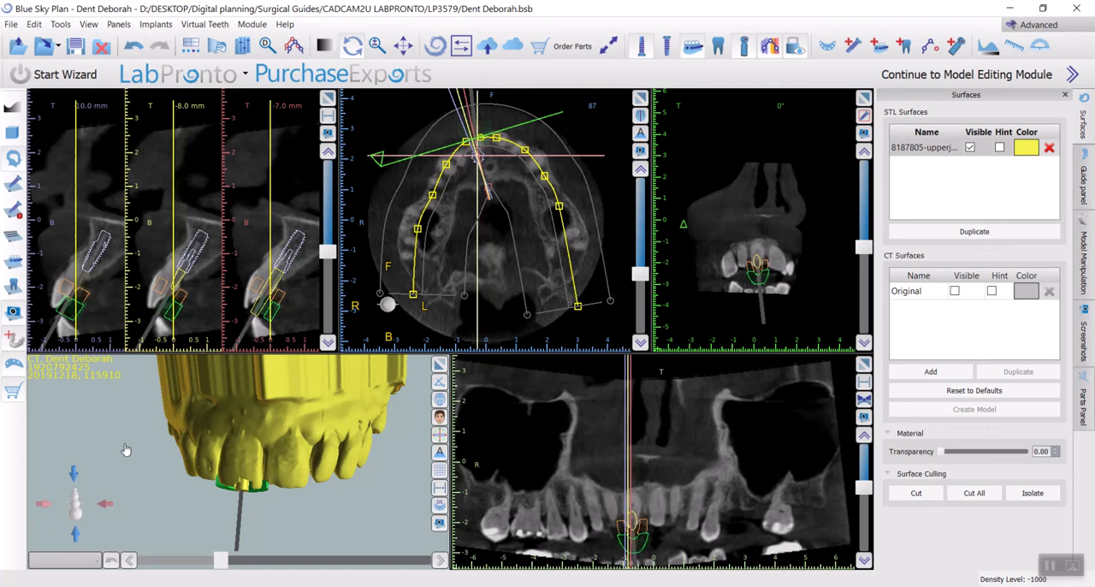
Examine the planned front-tooth implant in the oblique cross-section and the 3D view of the upper jaw
left_click_drag(149, 505, 153, 486)
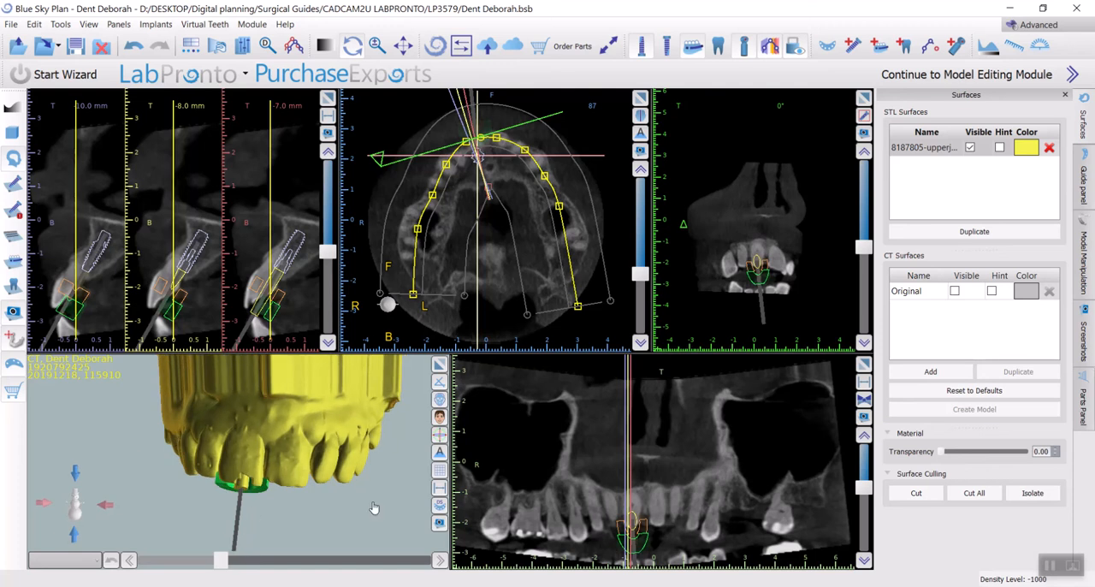
right_click_drag(806, 299, 818, 252)
scroll(807, 252, "down", 4)
scroll(776, 301, "down", 10)
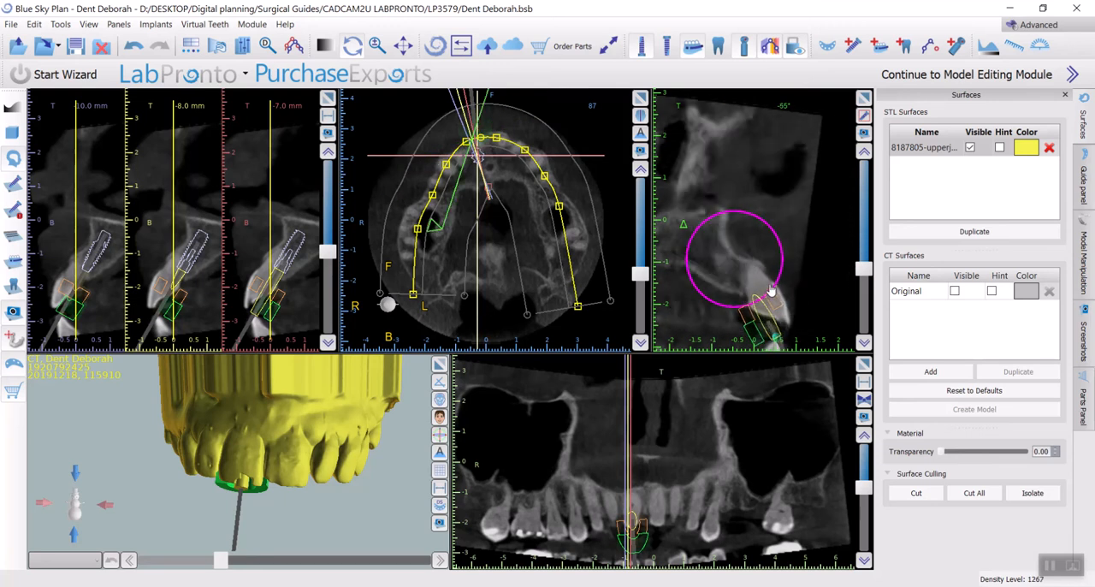
left_click(738, 269)
scroll(740, 253, "down", 20)
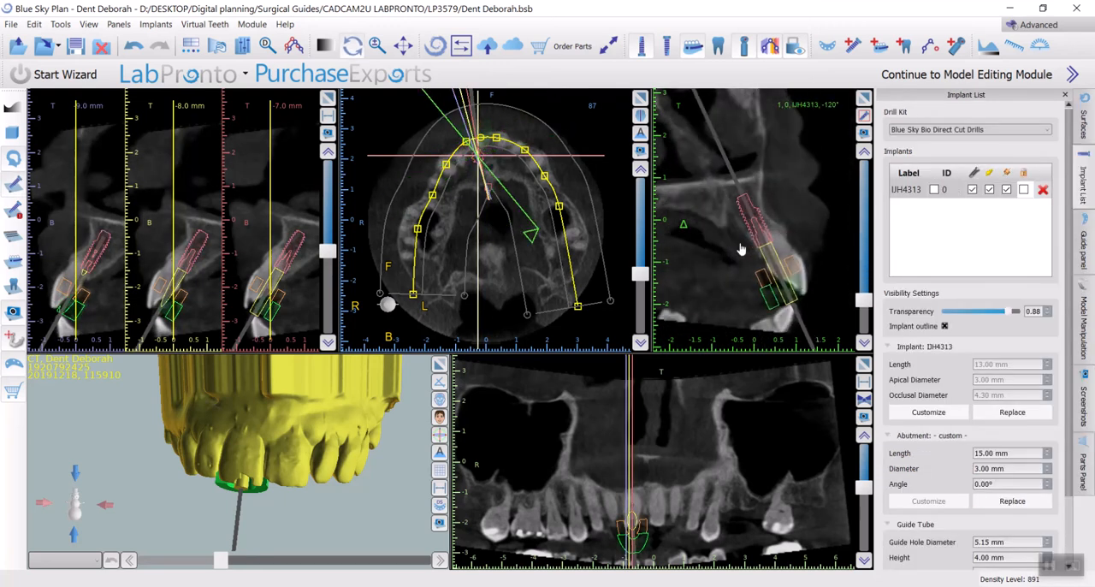
left_click_drag(318, 507, 341, 505)
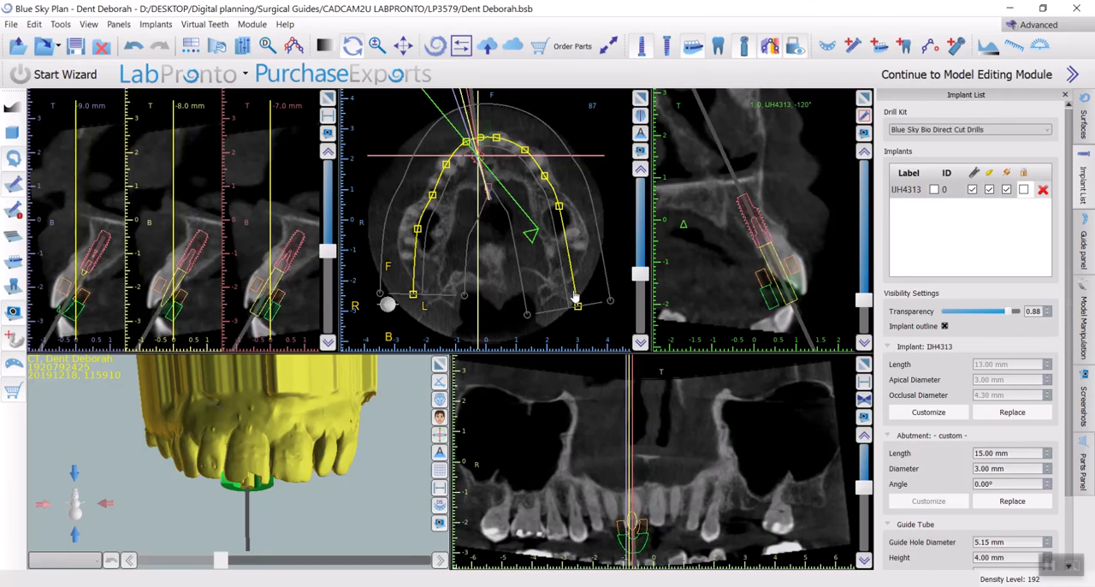
Duplicate the upper jaw STL surface and recolour the copy bright green
left_click(1083, 120)
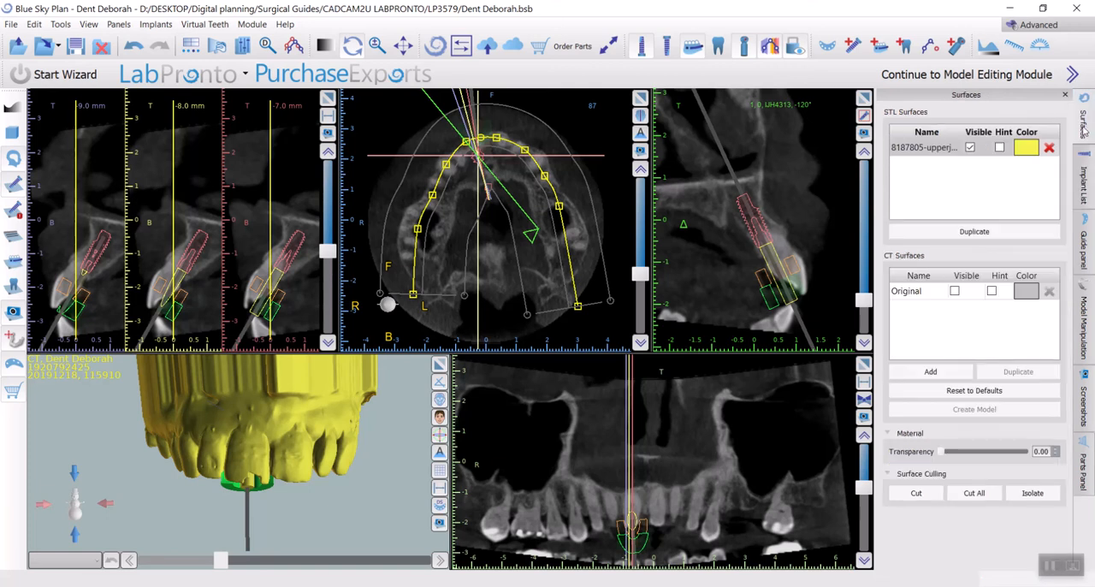
left_click(959, 170)
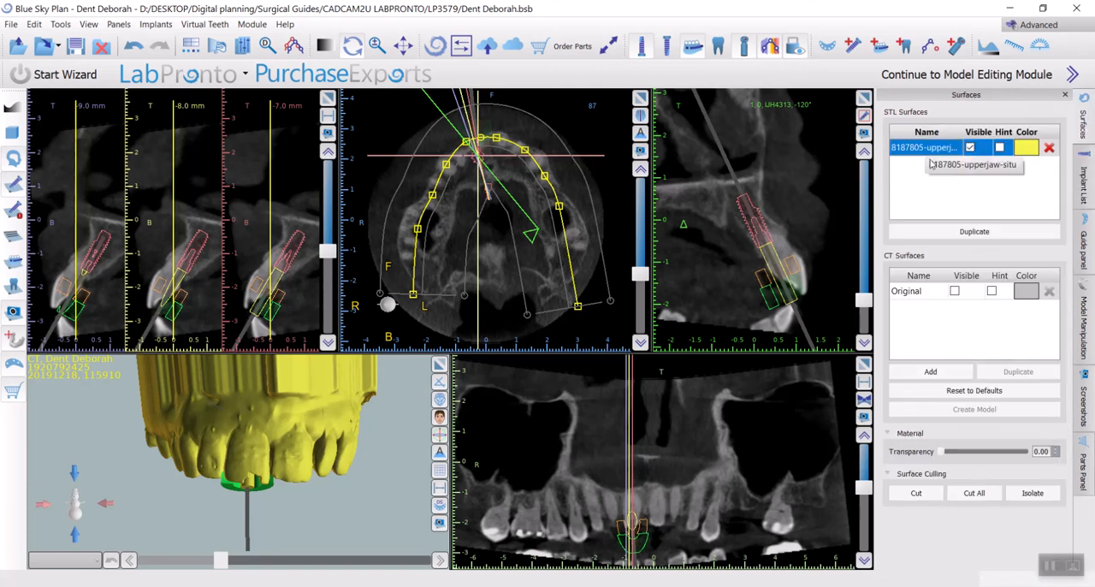
left_click(946, 231)
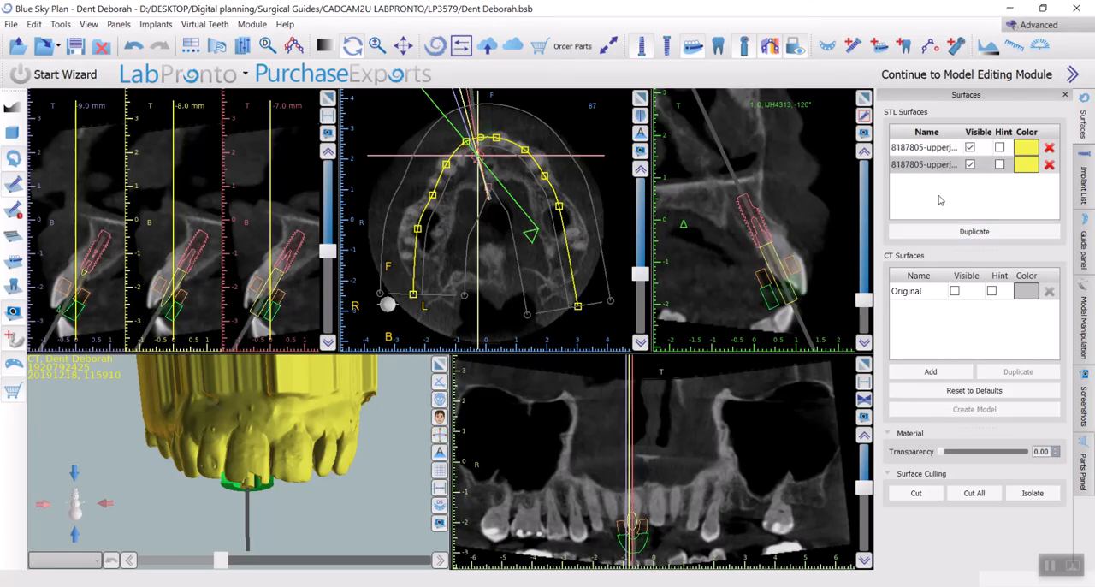
left_click(1027, 166)
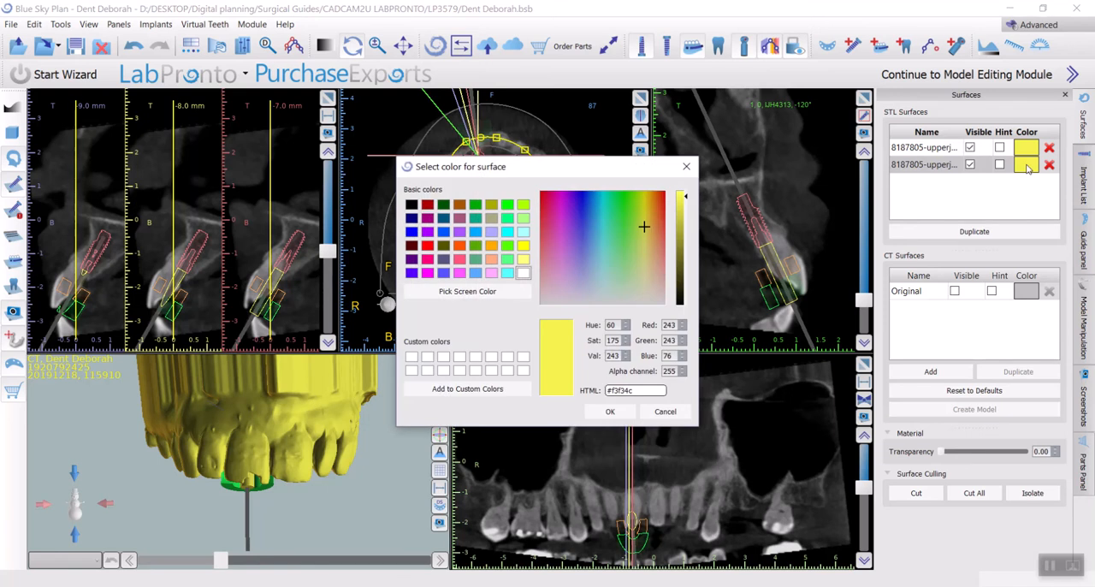
left_click(511, 248)
left_click(609, 412)
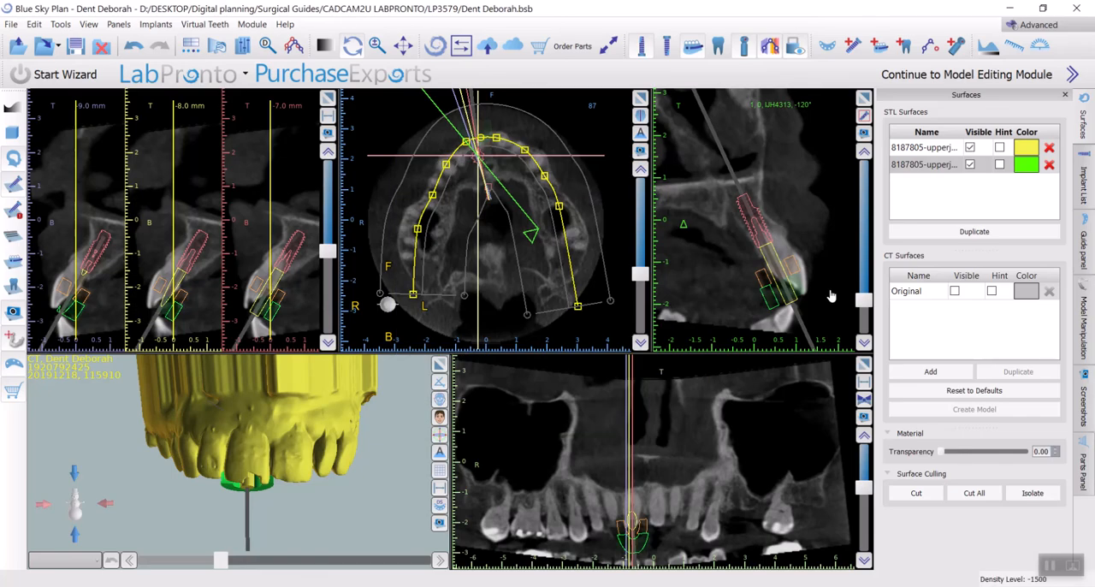
Rename the green duplicate surface as "upperjaw extracted"
double_click(941, 165)
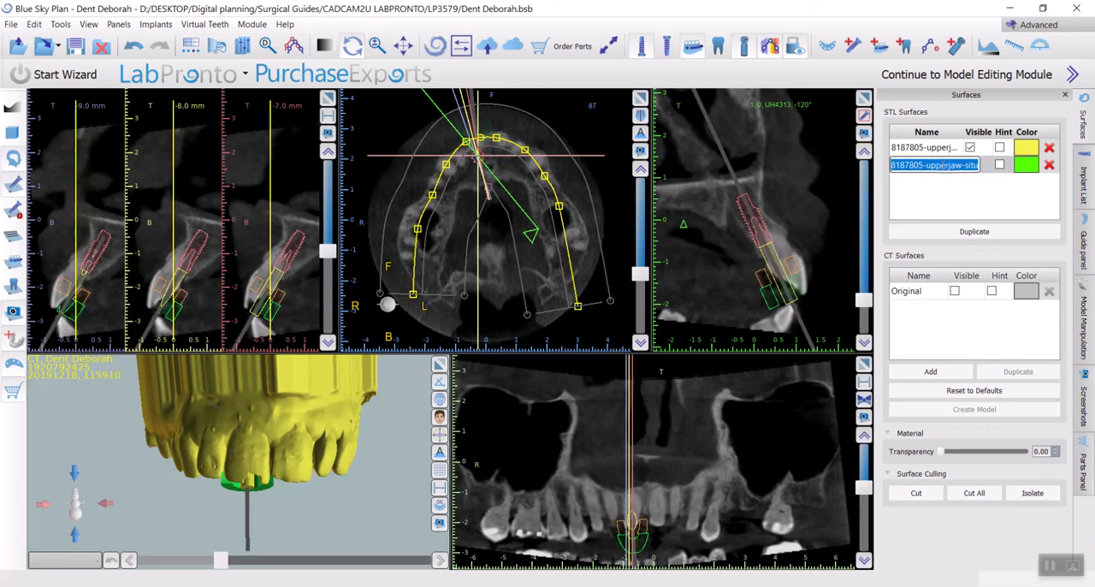
type("upperjaw extracted")
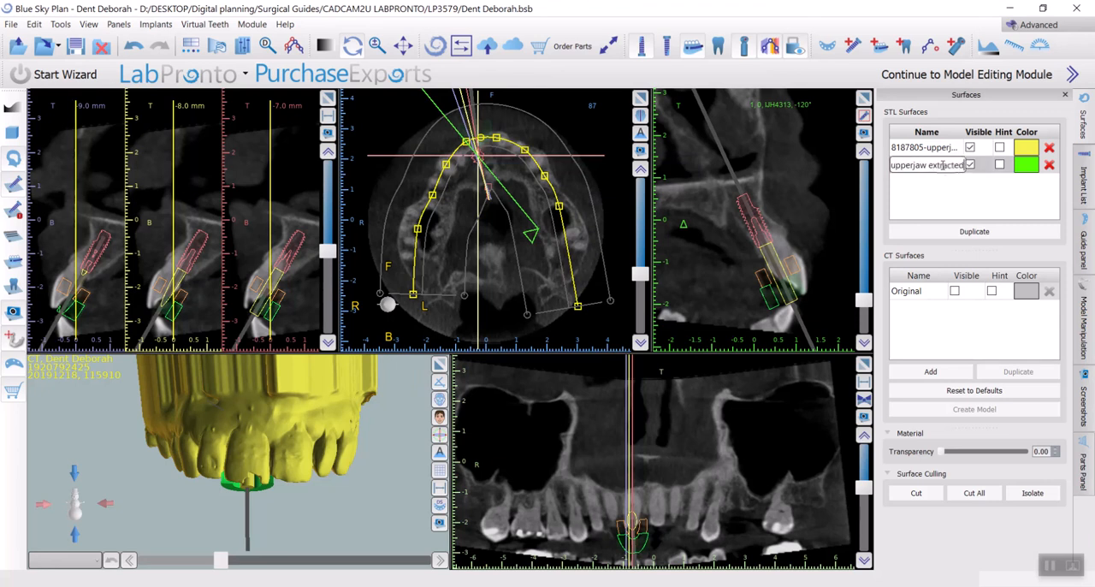
key("Return")
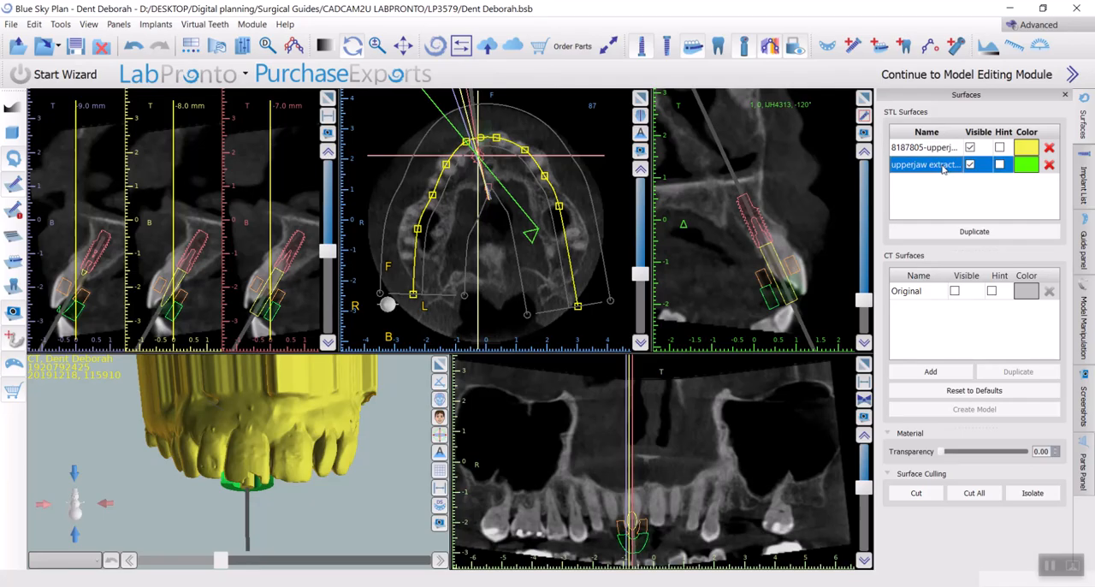
Hide the original yellow upper jaw surface and the implants
left_click(970, 148)
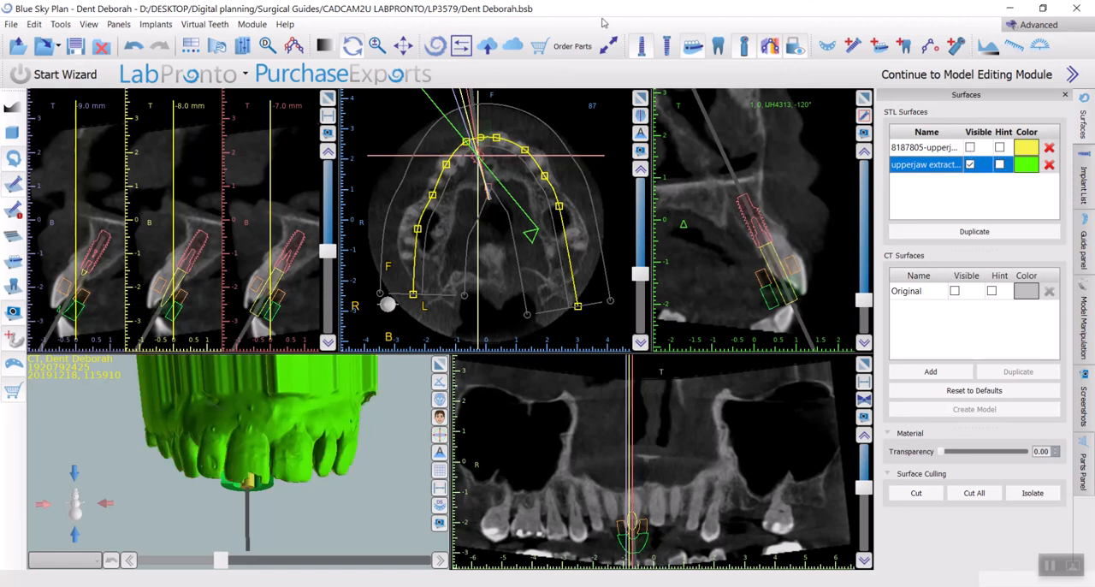
left_click(642, 50)
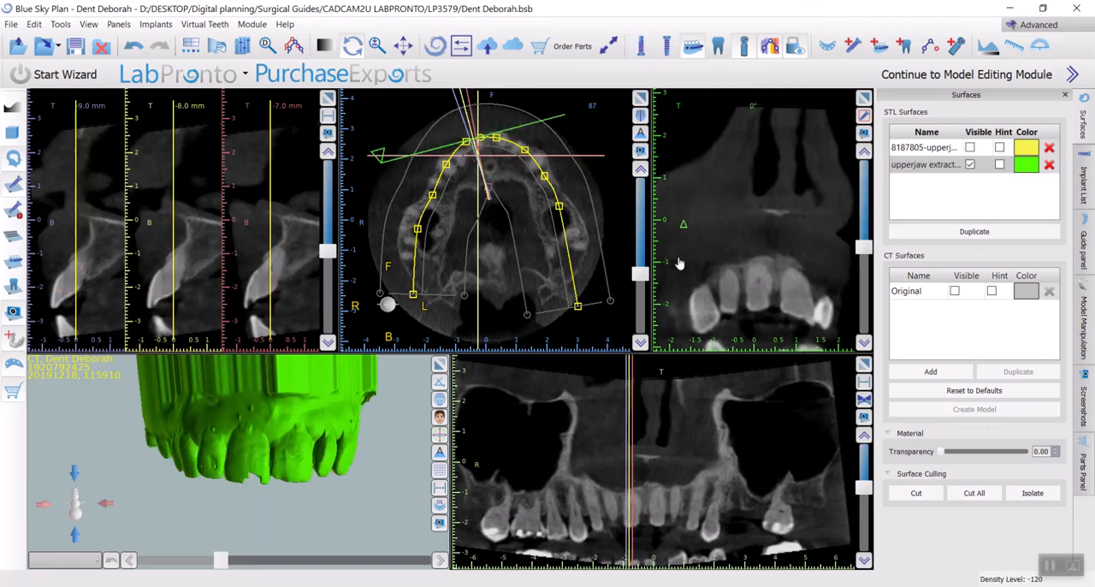
Switch to the Model Editing module and choose upperjaw extracted as the model for Model Edit
left_click(1024, 30)
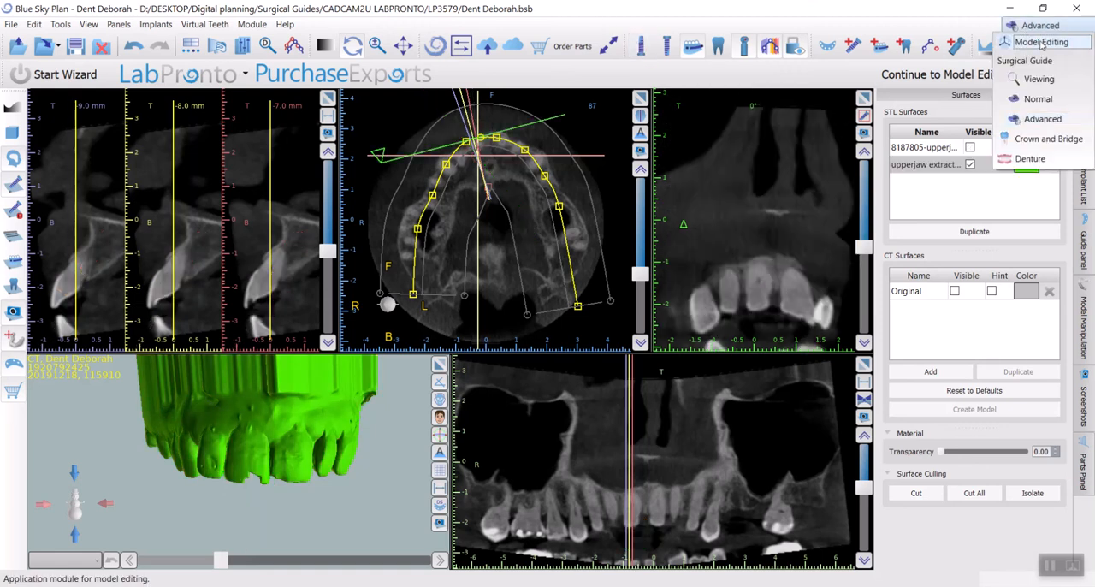
left_click(1041, 43)
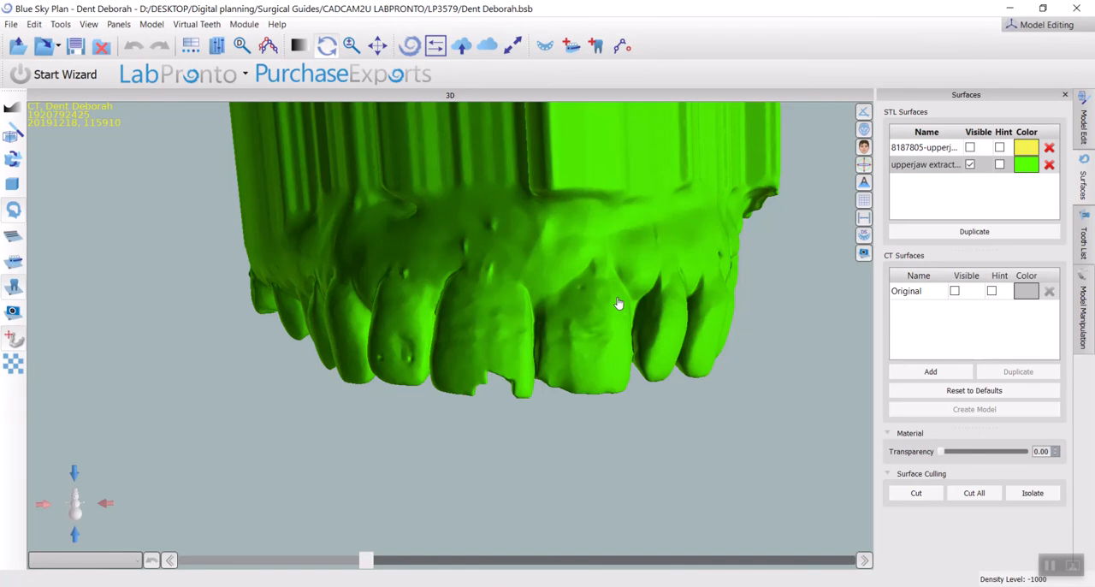
left_click_drag(556, 334, 566, 318)
middle_click_drag(601, 263, 540, 369)
scroll(520, 363, "down", 3)
left_click_drag(398, 349, 383, 290)
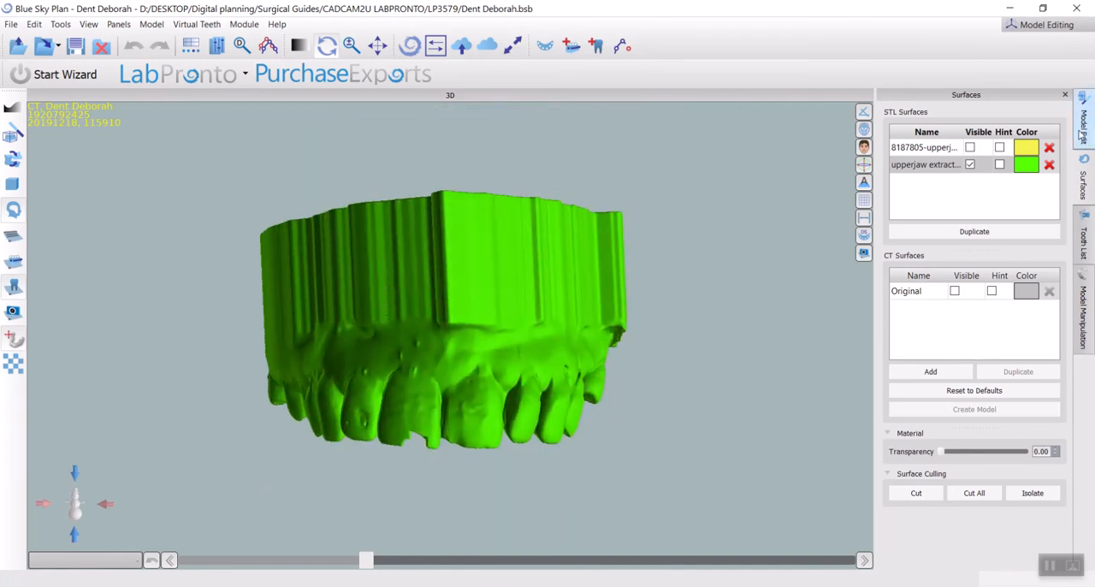
left_click(119, 24)
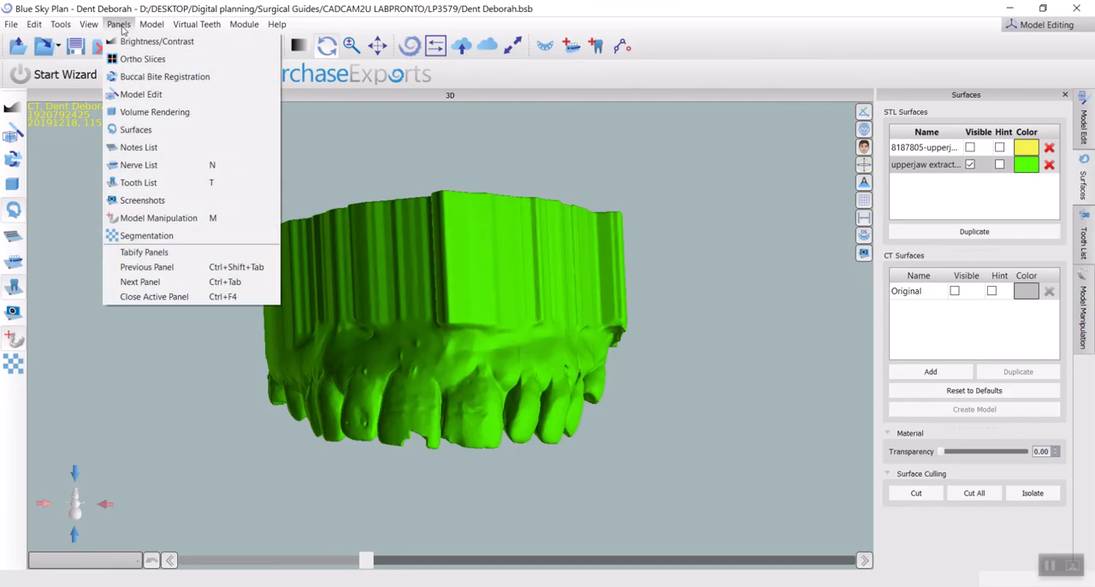
left_click(143, 94)
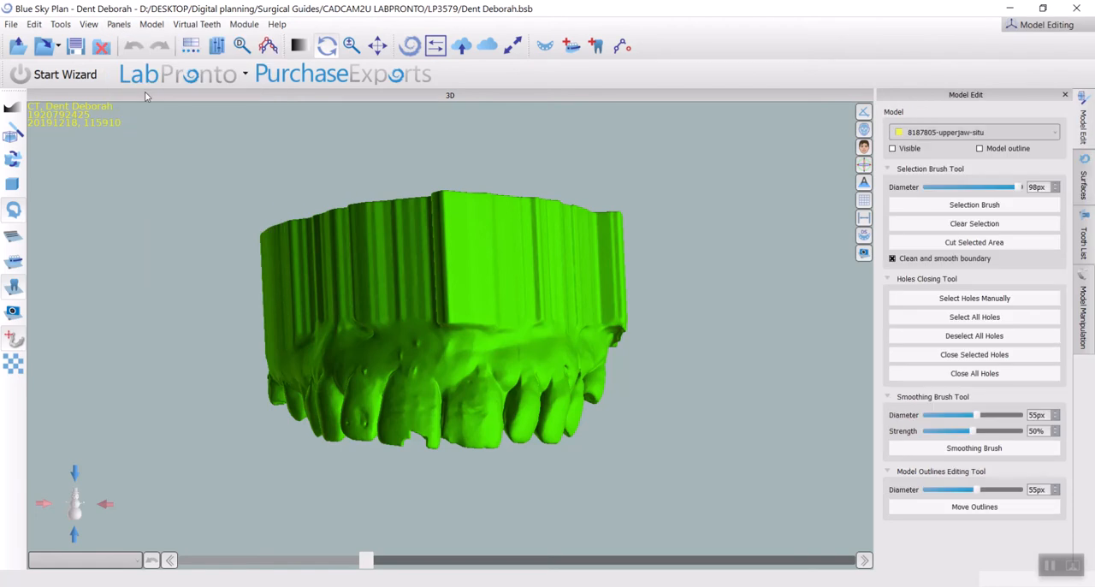
left_click(940, 132)
left_click(935, 156)
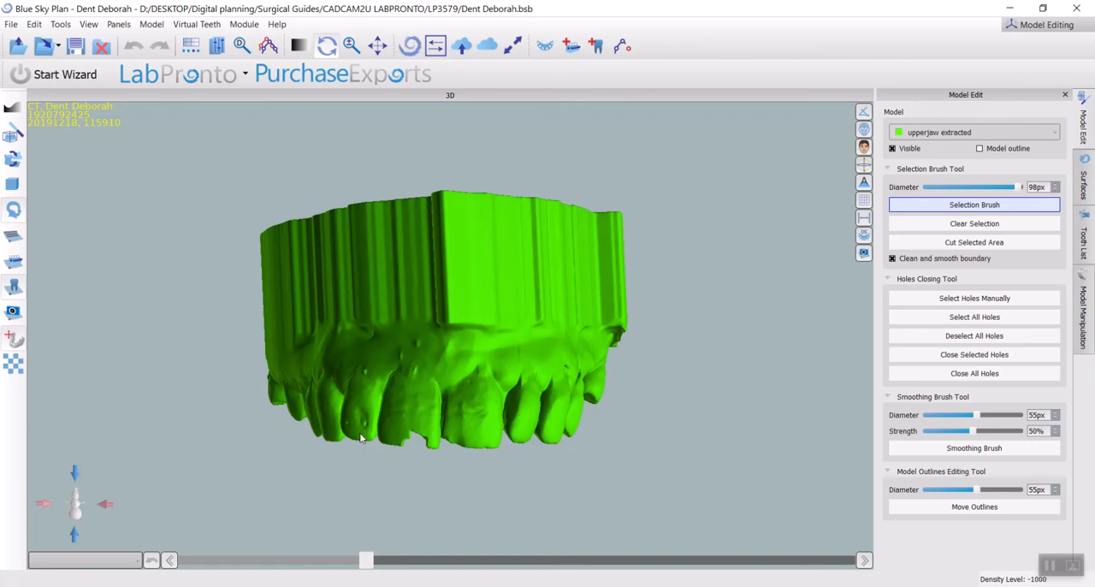
left_click(412, 405)
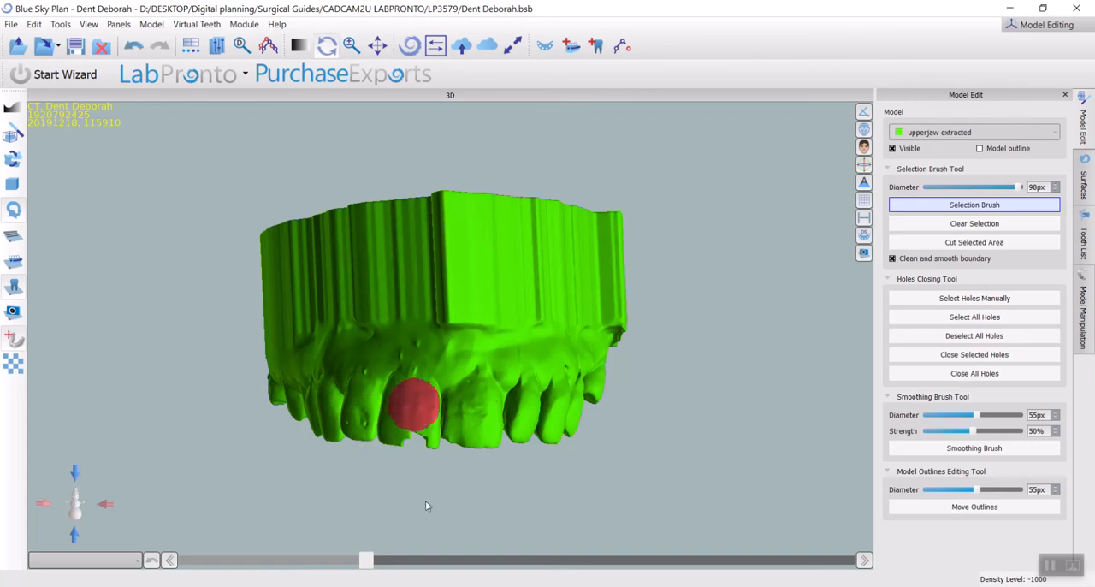
left_click_drag(425, 500, 499, 408)
scroll(501, 409, "up", 5)
middle_click_drag(501, 410, 579, 253)
left_click_drag(579, 253, 550, 380)
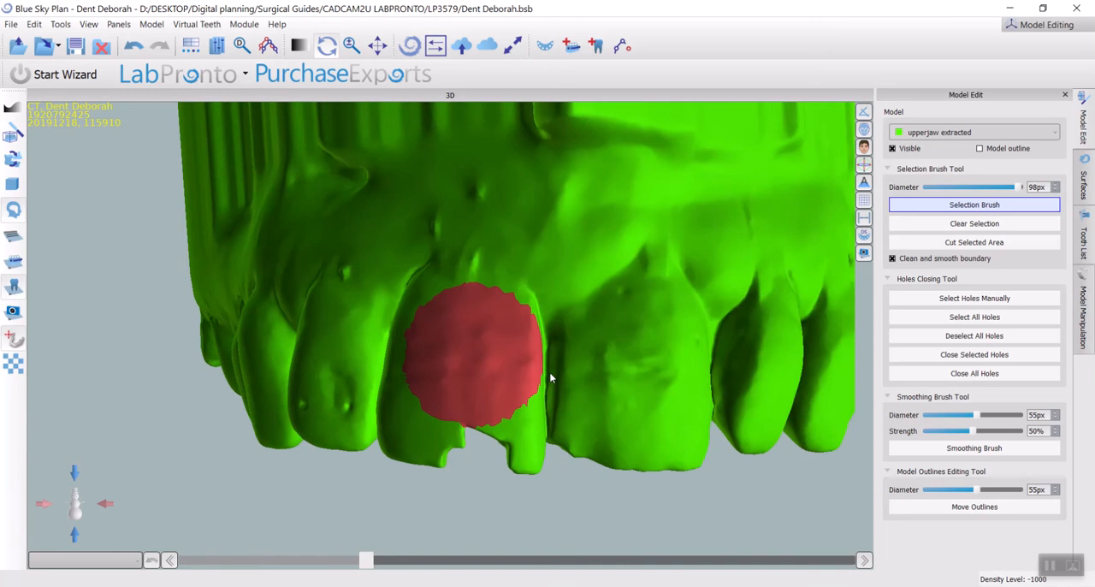
mouse_move(439, 292)
left_mouse_down()
mouse_move(467, 341)
mouse_move(539, 297)
left_mouse_up()
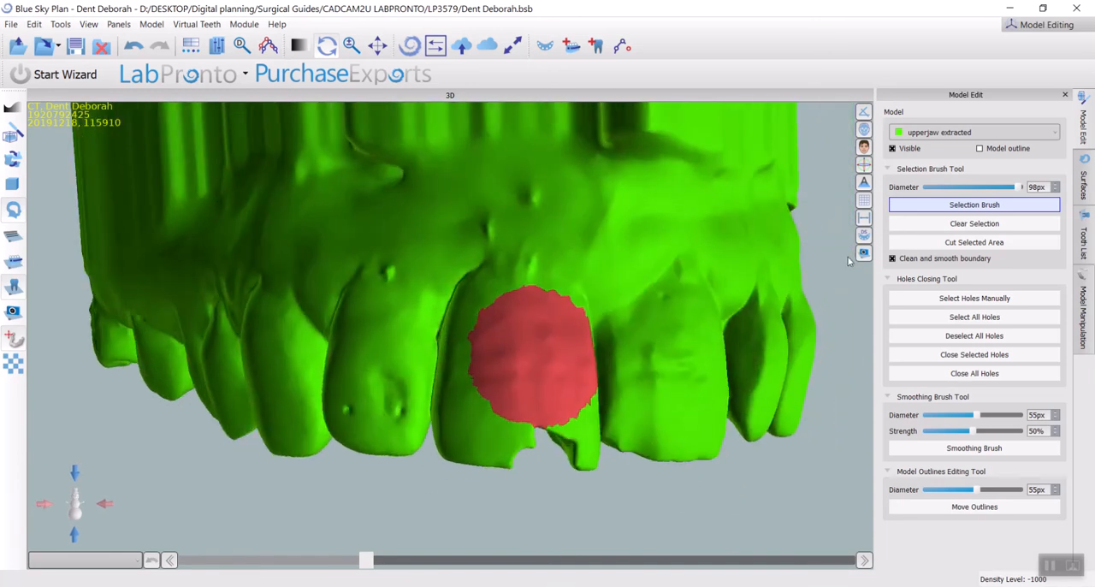
left_click(926, 224)
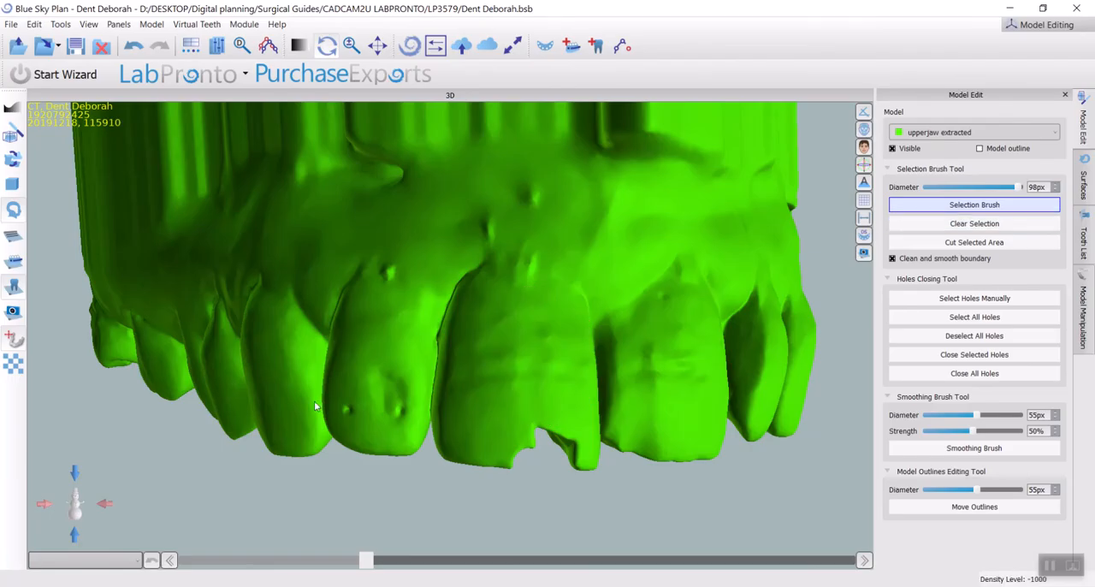
Set the Selection Brush diameter to 57 px and select a narrow band along the facial gum line of the chipped front tooth
left_click_drag(535, 321, 518, 373)
right_click_drag(519, 373, 524, 328)
left_click_drag(555, 320, 544, 340)
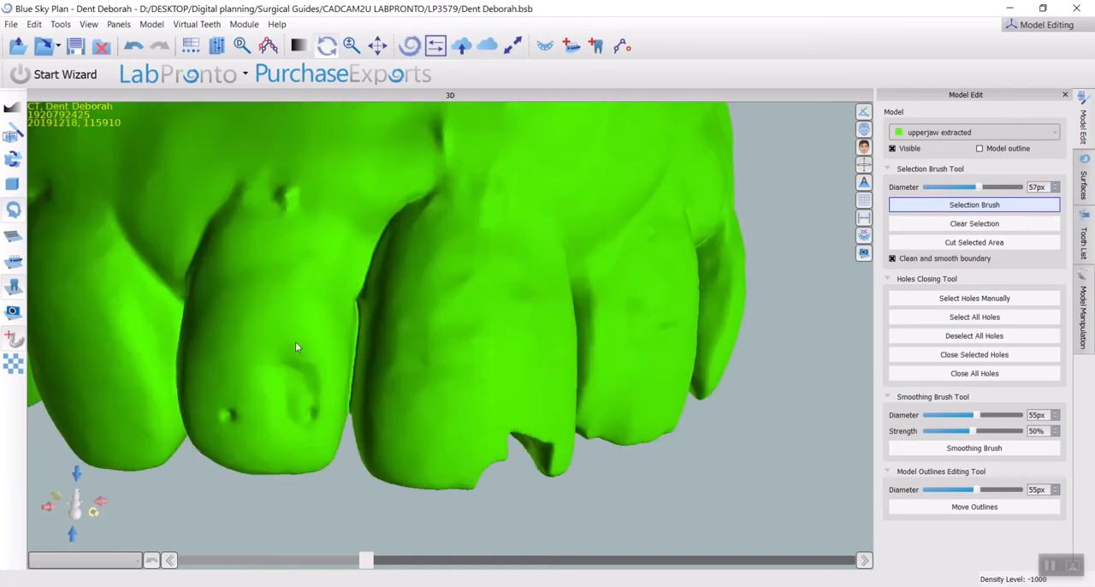
right_click_drag(418, 325, 475, 340)
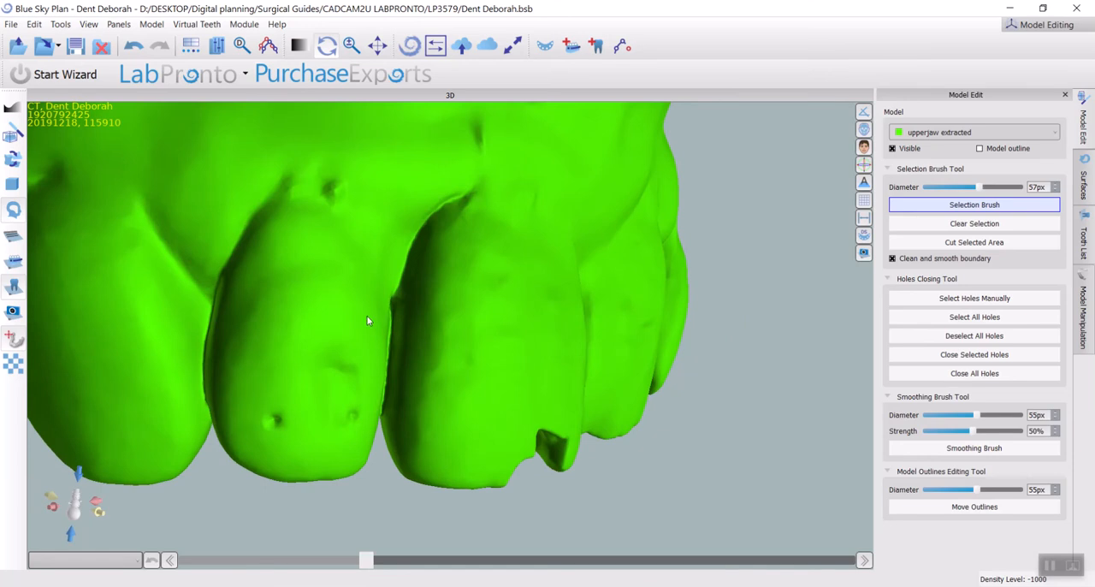
mouse_move(408, 318)
left_mouse_down()
mouse_move(415, 265)
mouse_move(452, 210)
mouse_move(412, 267)
left_mouse_up()
scroll(523, 244, "up", 5)
right_click_drag(504, 375, 319, 350)
mouse_move(286, 288)
left_mouse_down()
mouse_move(361, 287)
mouse_move(505, 312)
mouse_move(309, 283)
mouse_move(460, 313)
mouse_move(427, 316)
mouse_move(307, 286)
mouse_move(425, 294)
mouse_move(513, 331)
left_mouse_up()
mouse_move(622, 306)
right_mouse_down()
mouse_move(457, 220)
mouse_move(411, 234)
right_mouse_up()
mouse_move(312, 292)
left_mouse_down()
mouse_move(350, 291)
mouse_move(449, 326)
mouse_move(501, 427)
left_mouse_up()
middle_click_drag(501, 428, 359, 147)
mouse_move(360, 136)
left_mouse_down()
mouse_move(382, 278)
mouse_move(424, 395)
mouse_move(379, 251)
mouse_move(397, 299)
left_mouse_up()
mouse_move(397, 301)
right_mouse_down()
mouse_move(389, 164)
mouse_move(262, 108)
right_mouse_up()
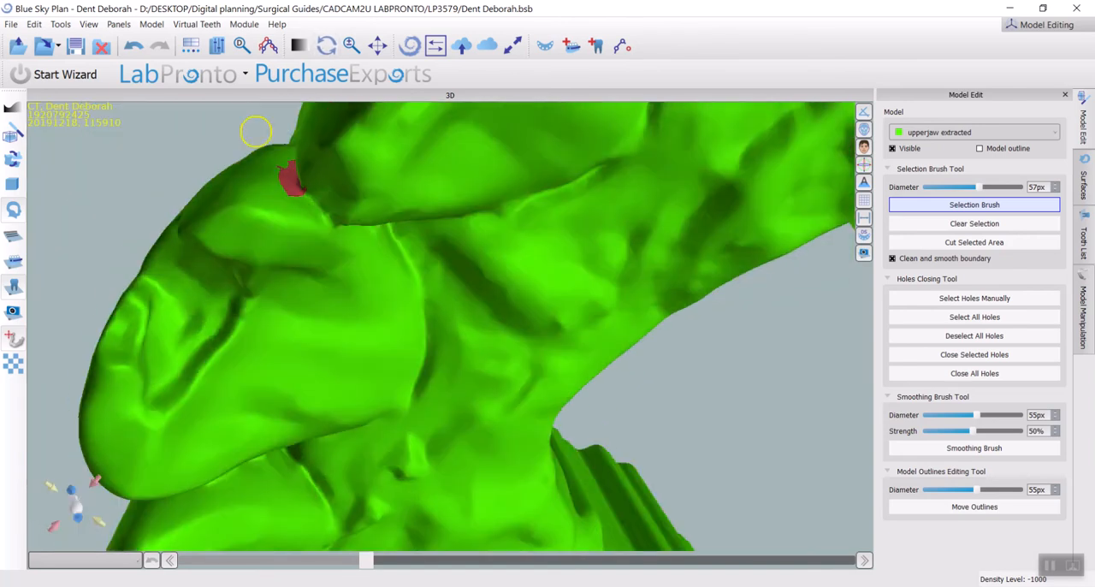
Extend the brush selection along the palatal gum line of the chipped front tooth
left_click_drag(302, 198, 321, 225)
right_click_drag(400, 200, 206, 115)
mouse_move(303, 244)
left_mouse_down()
mouse_move(458, 322)
mouse_move(493, 391)
mouse_move(493, 484)
left_mouse_up()
mouse_move(560, 386)
right_mouse_down()
mouse_move(690, 177)
mouse_move(711, 202)
mouse_move(679, 152)
right_mouse_up()
mouse_move(589, 288)
left_mouse_down()
mouse_move(469, 383)
mouse_move(486, 376)
left_mouse_up()
mouse_move(486, 376)
right_mouse_down()
mouse_move(587, 447)
mouse_move(419, 325)
mouse_move(548, 313)
mouse_move(416, 259)
mouse_move(472, 268)
mouse_move(548, 224)
mouse_move(482, 335)
right_mouse_up()
mouse_move(453, 384)
left_mouse_down()
mouse_move(224, 222)
mouse_move(454, 388)
mouse_move(308, 294)
mouse_move(442, 384)
mouse_move(436, 350)
mouse_move(252, 219)
mouse_move(410, 335)
mouse_move(313, 264)
mouse_move(198, 217)
left_mouse_up()
mouse_move(198, 218)
right_mouse_down()
mouse_move(334, 286)
mouse_move(281, 247)
mouse_move(579, 416)
right_mouse_up()
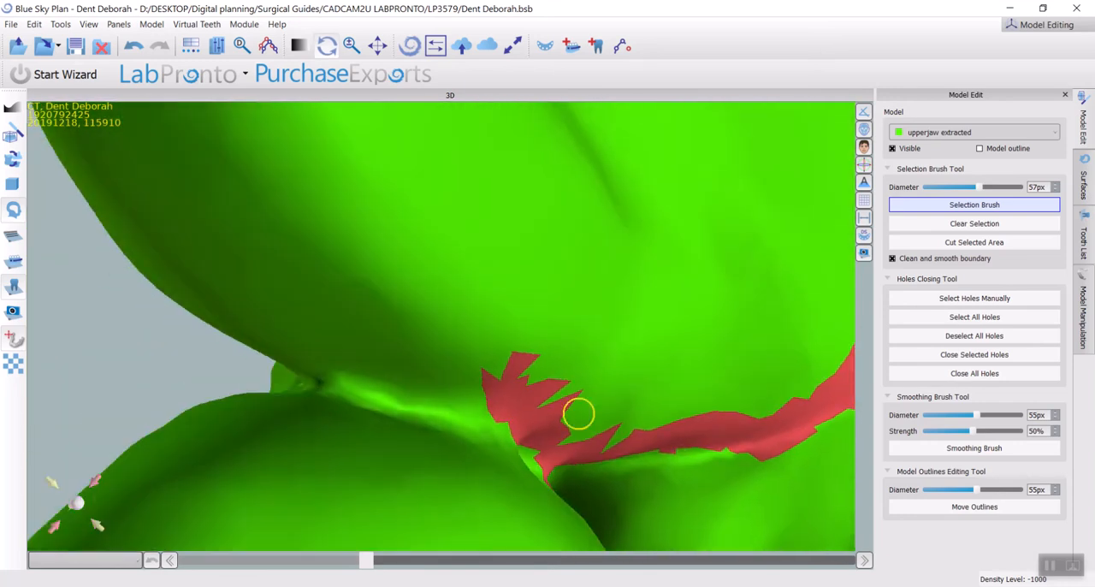
Fill the selection gaps between the chipped front tooth and its neighbour so the band runs continuously through the contact area
left_click_drag(518, 409, 303, 361)
mouse_move(303, 361)
right_mouse_down()
mouse_move(410, 313)
mouse_move(564, 346)
right_mouse_up()
left_click_drag(466, 381, 254, 361)
right_click_drag(254, 362, 428, 347)
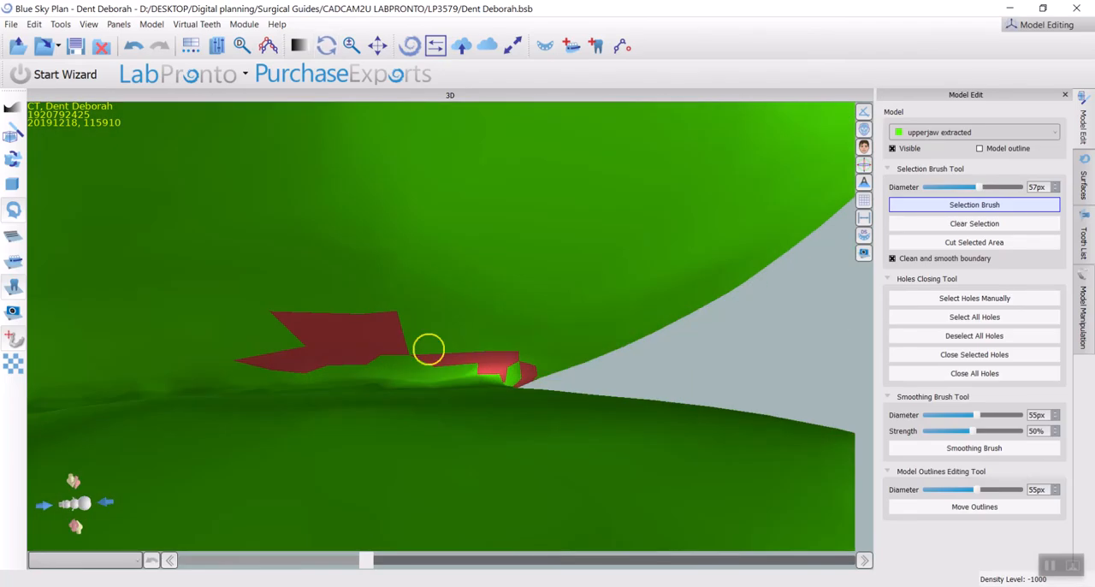
left_click_drag(469, 367, 361, 363)
right_click_drag(266, 357, 606, 352)
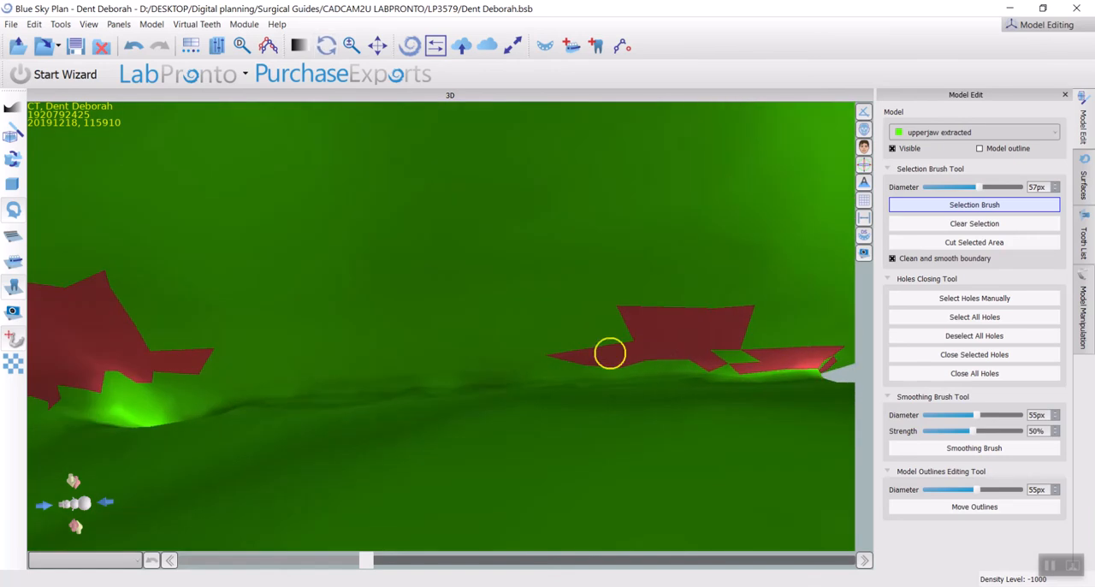
mouse_move(723, 363)
left_mouse_down()
mouse_move(357, 354)
mouse_move(197, 365)
left_mouse_up()
mouse_move(288, 368)
right_mouse_down()
mouse_move(591, 290)
mouse_move(446, 306)
right_mouse_up()
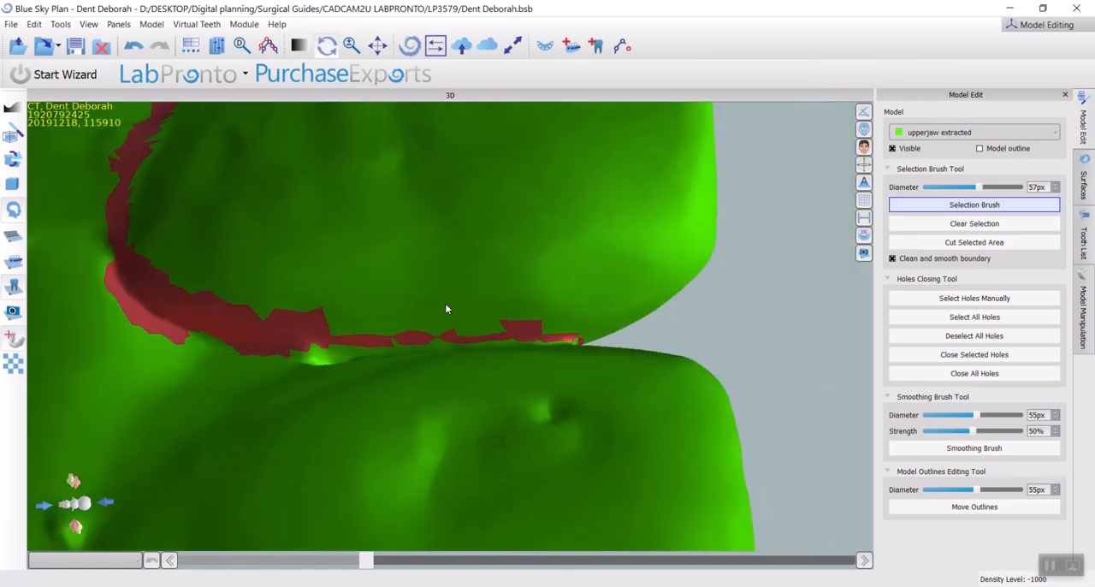
mouse_move(530, 333)
right_mouse_down()
mouse_move(600, 290)
mouse_move(667, 325)
mouse_move(173, 442)
mouse_move(557, 462)
mouse_move(813, 494)
right_mouse_up()
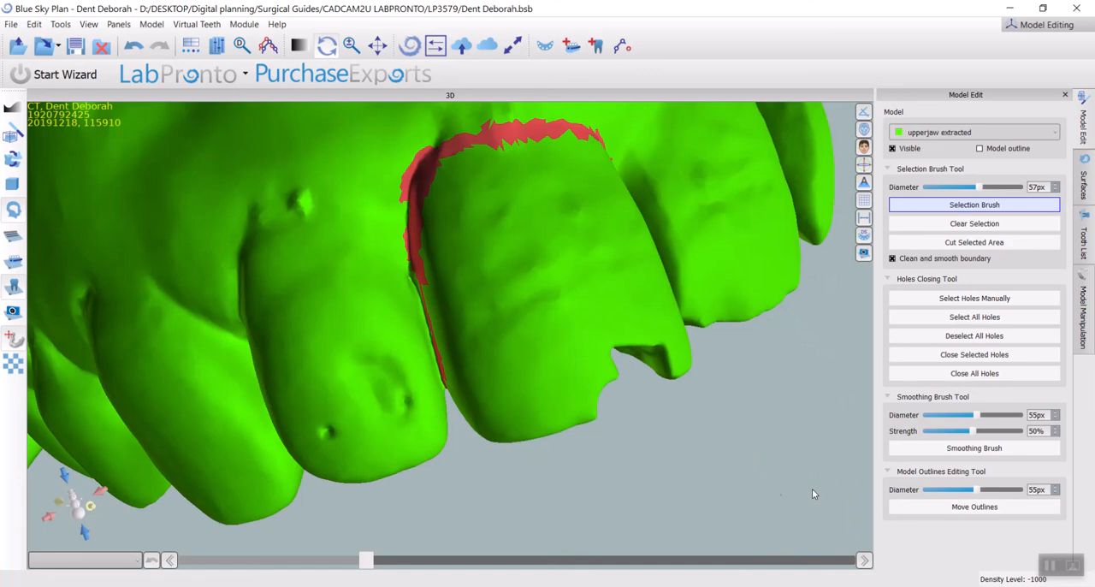
Cut the selected band out of the model to separate the chipped front tooth, and inspect the cut edges
left_click(997, 244)
right_click_drag(506, 272, 417, 201)
right_click_drag(527, 444, 447, 203)
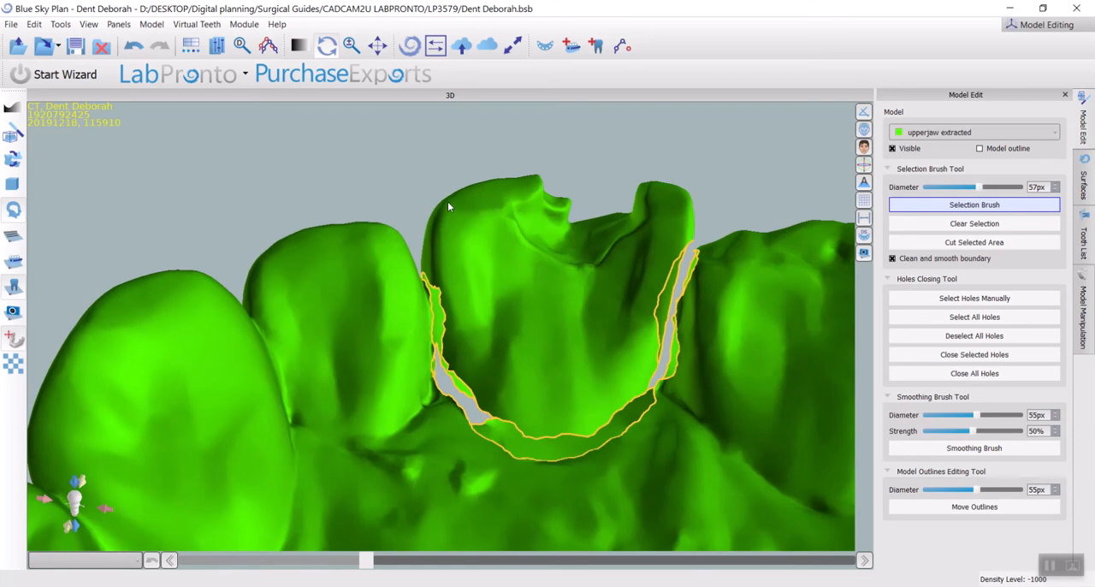
scroll(549, 432, "up", 4)
middle_click_drag(555, 425, 432, 321)
right_click_drag(533, 357, 473, 347)
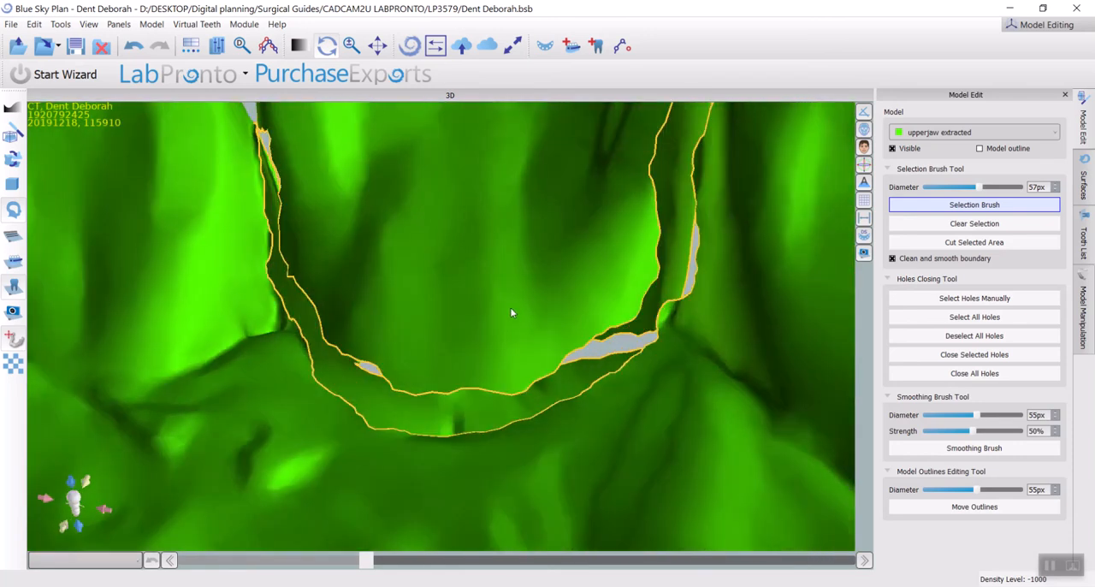
scroll(399, 262, "down", 4)
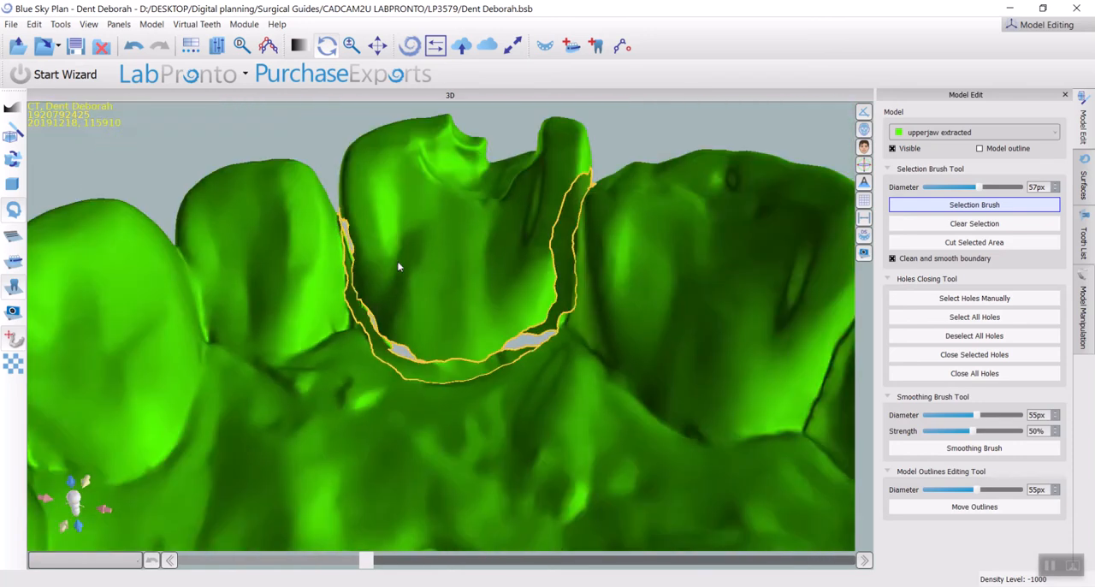
Select the separated crown of the chipped front tooth with the Selection Brush and cut it out of the upperjaw extracted model
left_click_drag(394, 280, 460, 309)
scroll(507, 400, "down", 2)
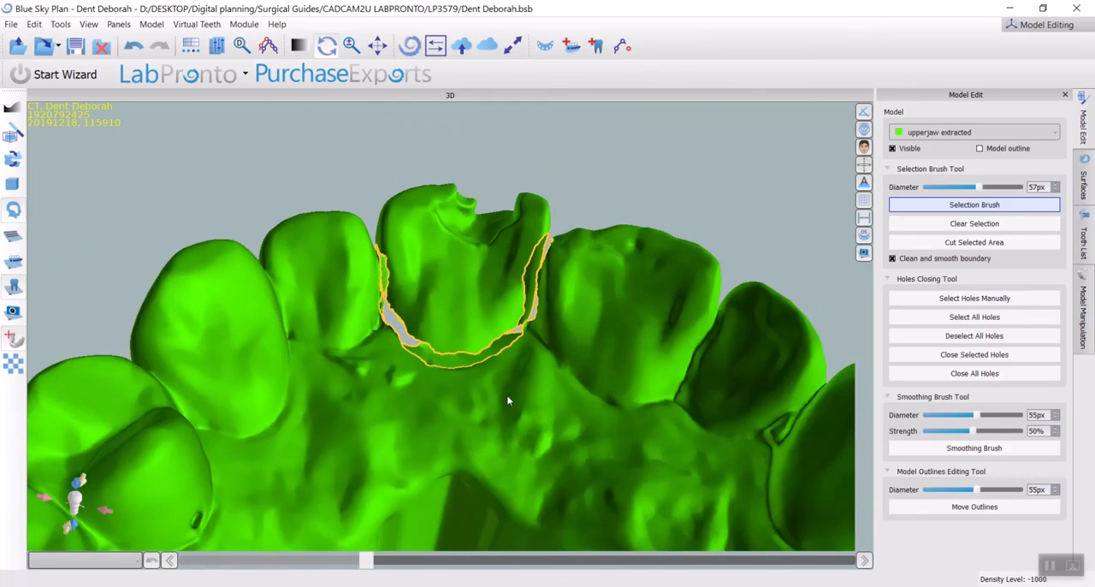
scroll(507, 226, "up", 4)
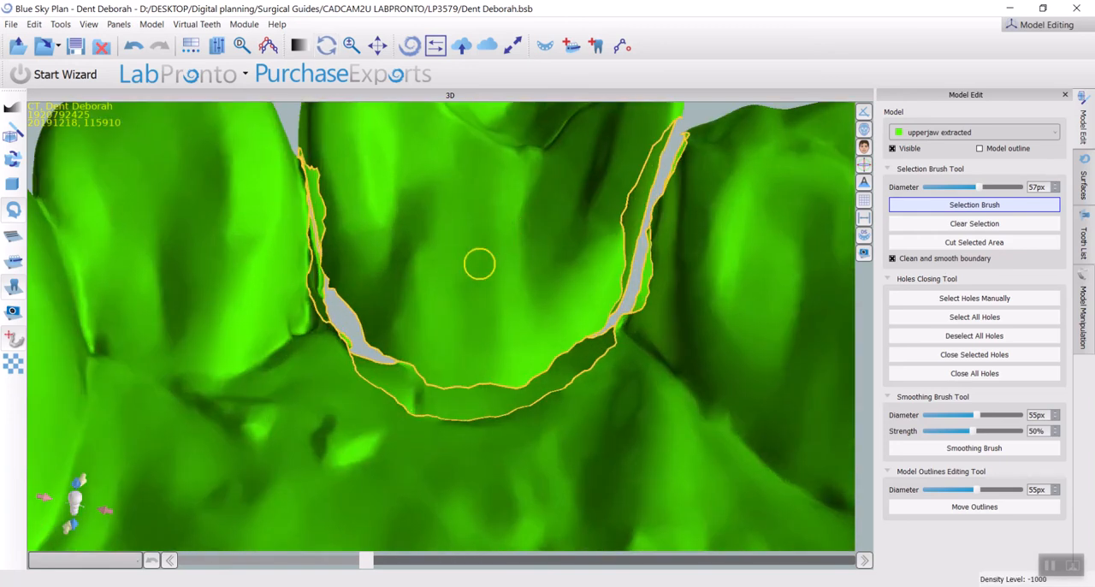
left_click(479, 263)
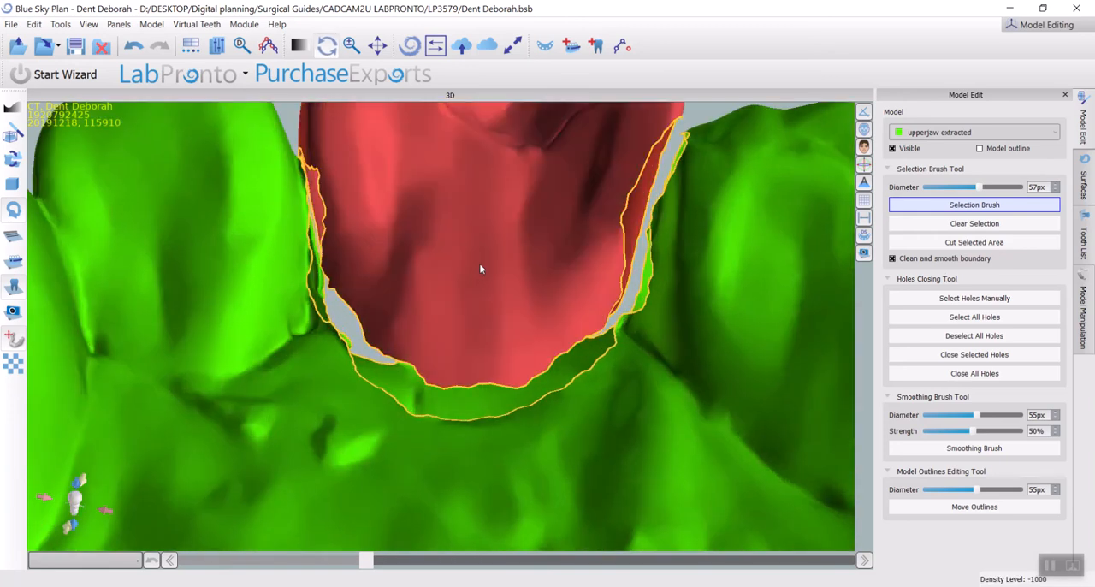
scroll(480, 269, "down", 4)
left_click_drag(791, 173, 43, 326)
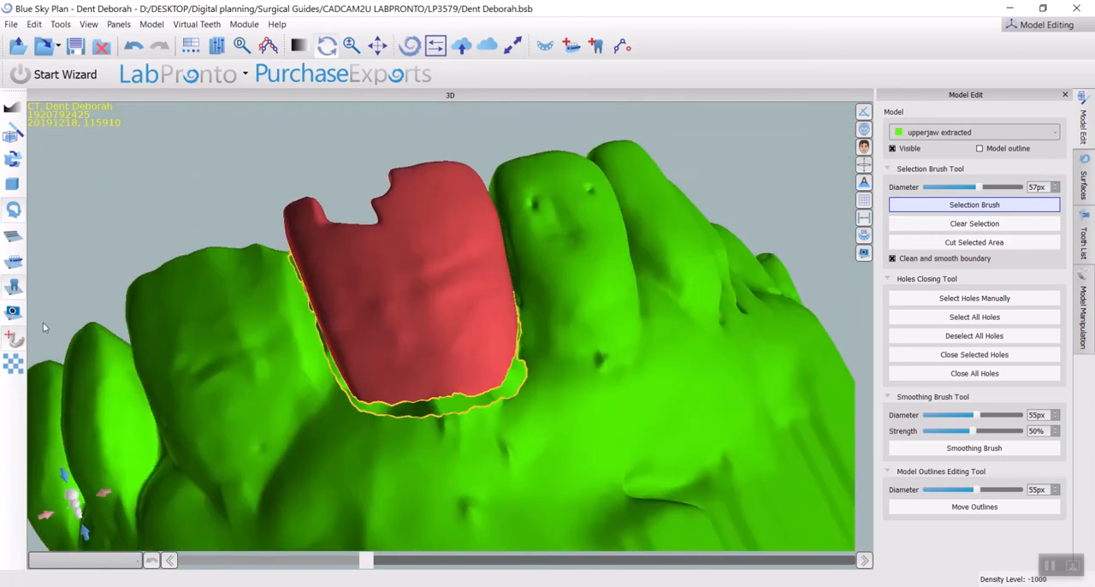
left_click(988, 246)
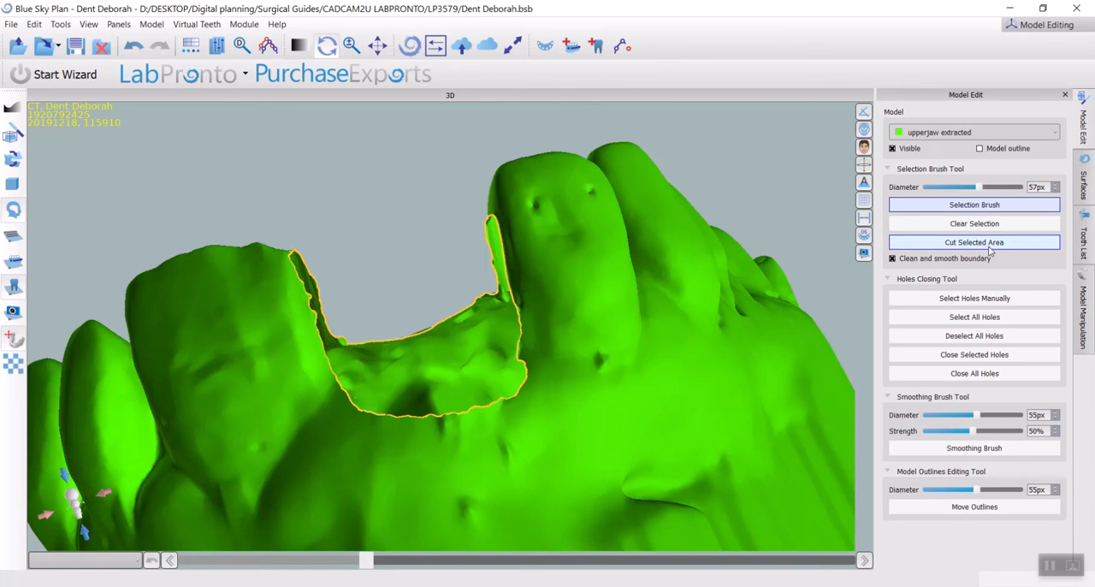
Select the hole left by the removed tooth manually, close it, and inspect the closed socket from the facial and palatal sides
left_click(962, 301)
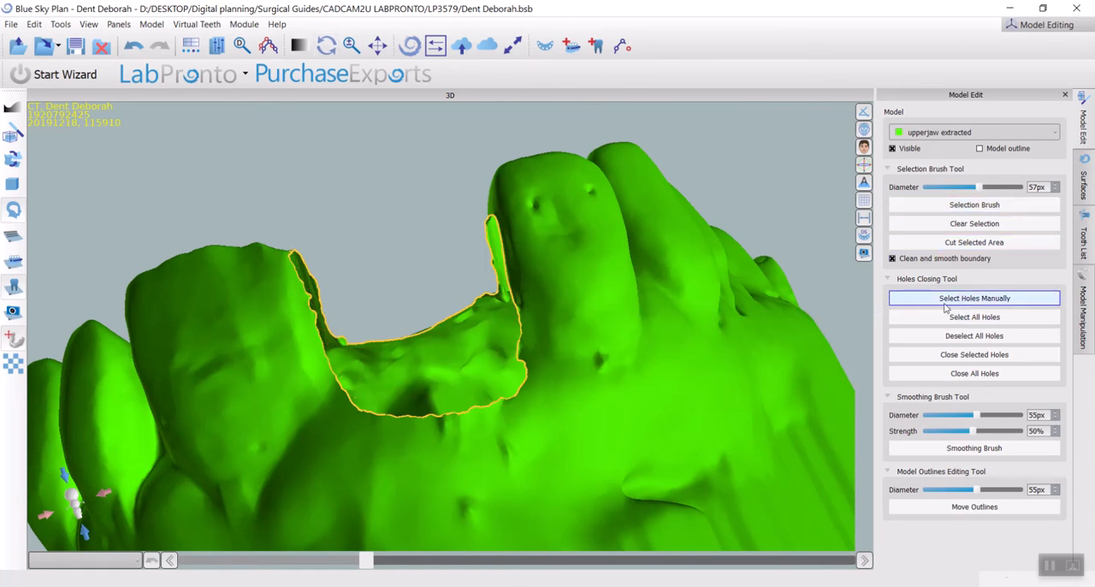
left_click(406, 417)
left_click_drag(200, 248, 705, 215)
left_click_drag(189, 388, 440, 489)
left_click_drag(439, 223, 420, 441)
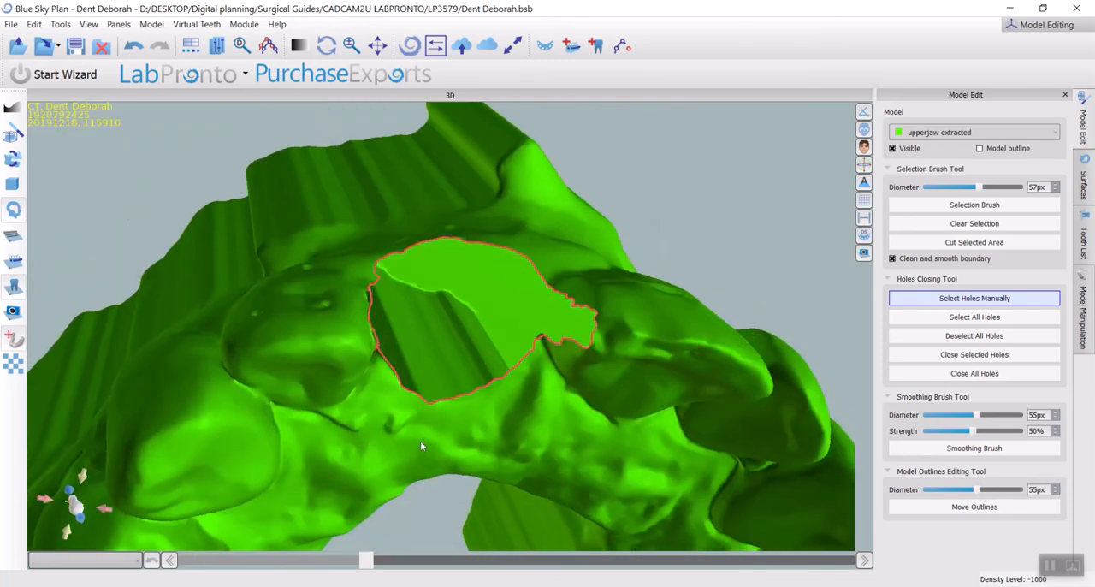
left_click(981, 356)
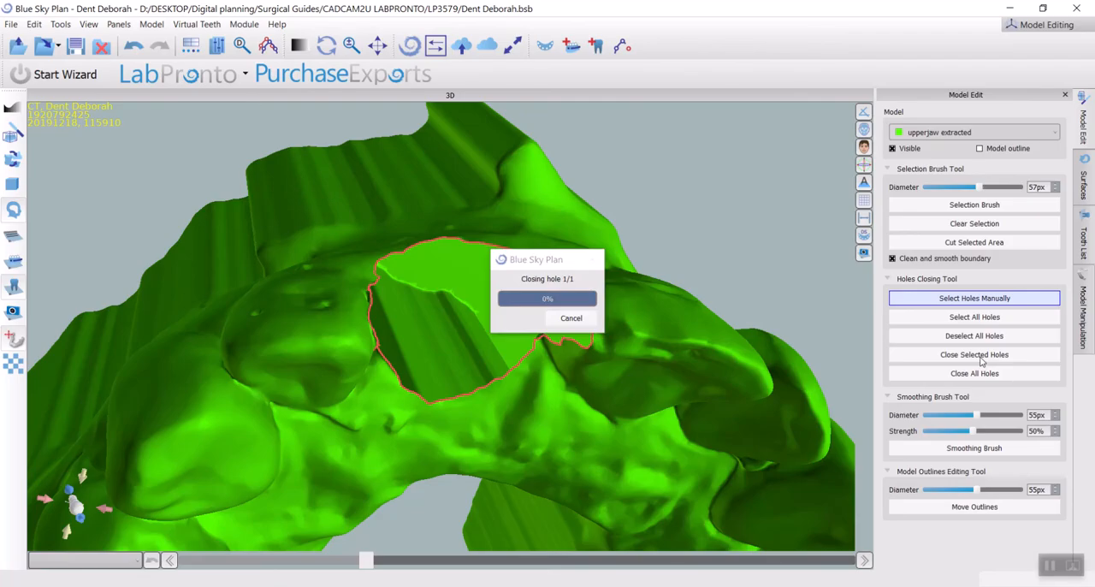
left_click_drag(501, 476, 431, 149)
left_click_drag(505, 295, 385, 358)
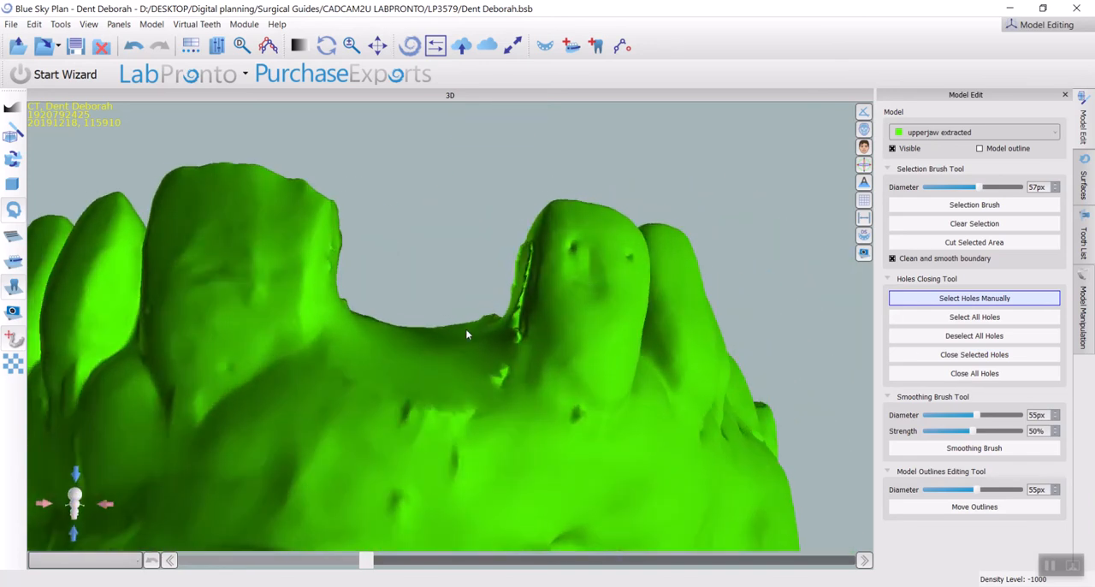
left_click_drag(580, 443, 430, 437)
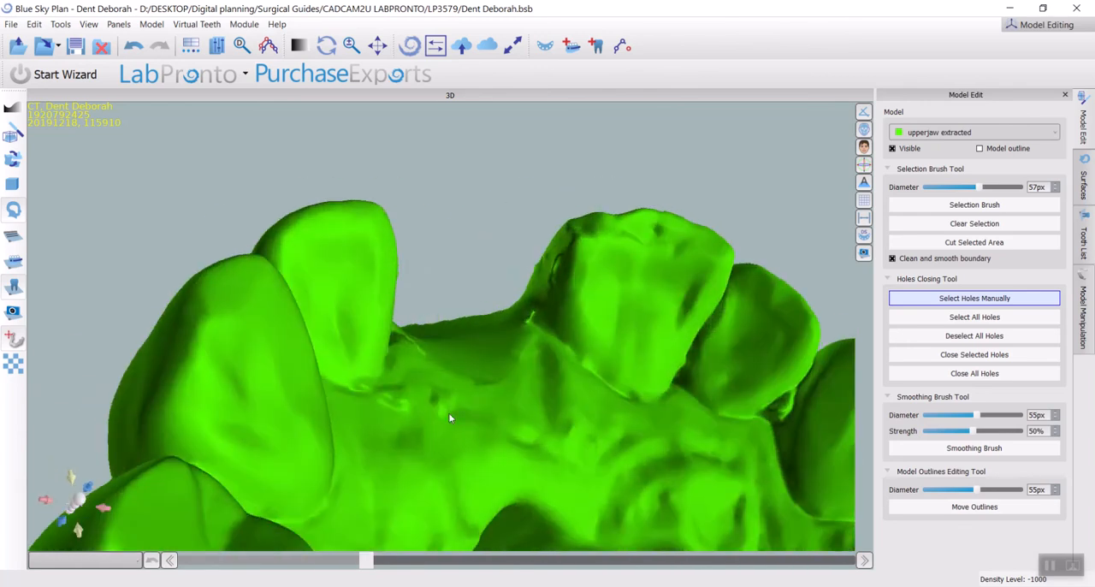
Show the original yellow upper jaw scan, duplicate it, and colour the copy magenta
left_click(1083, 182)
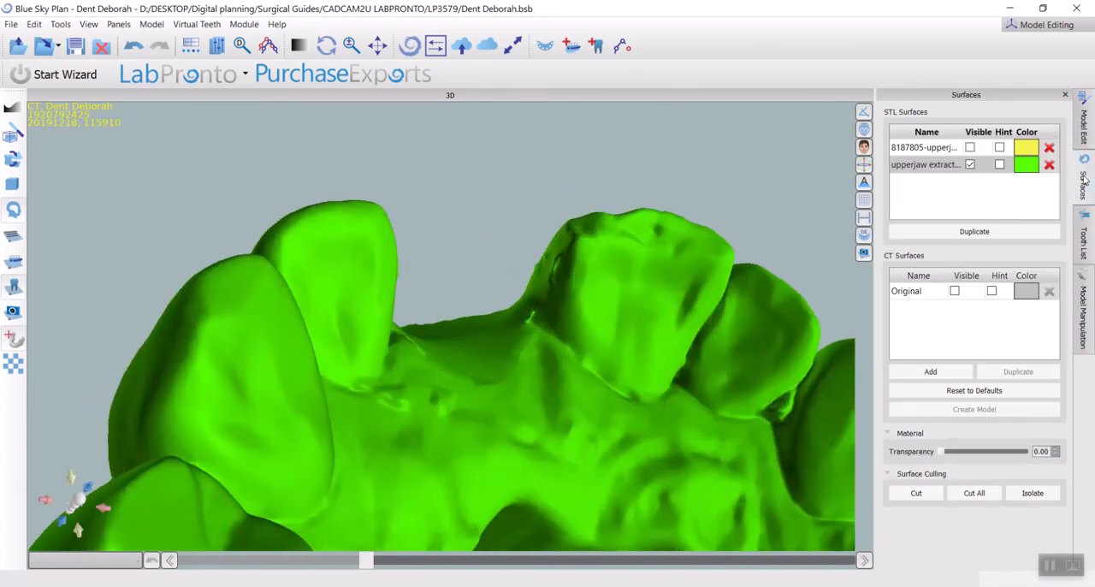
left_click(925, 149)
left_click(969, 150)
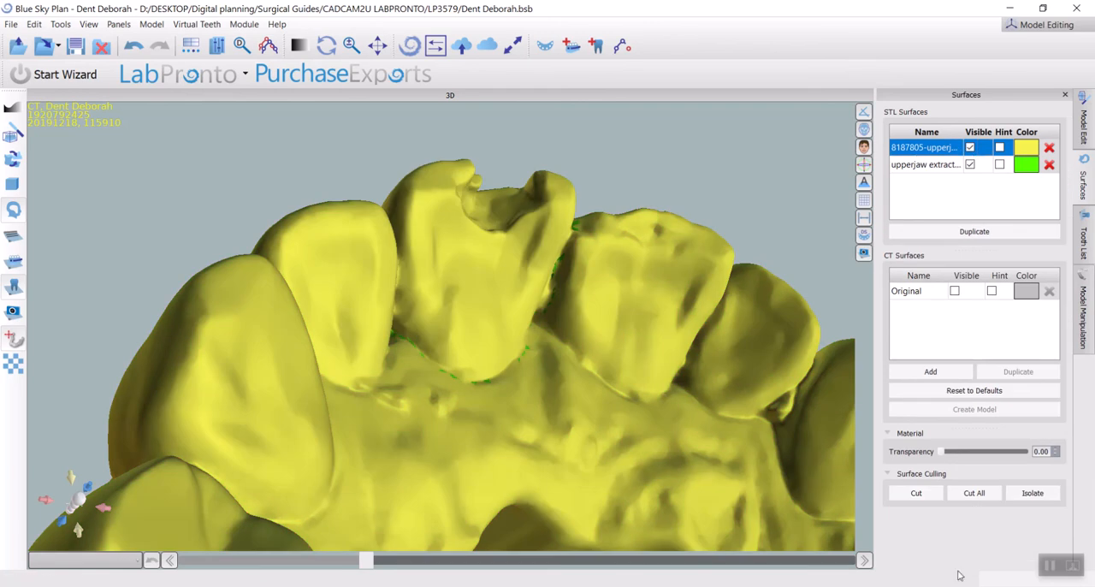
left_click(962, 234)
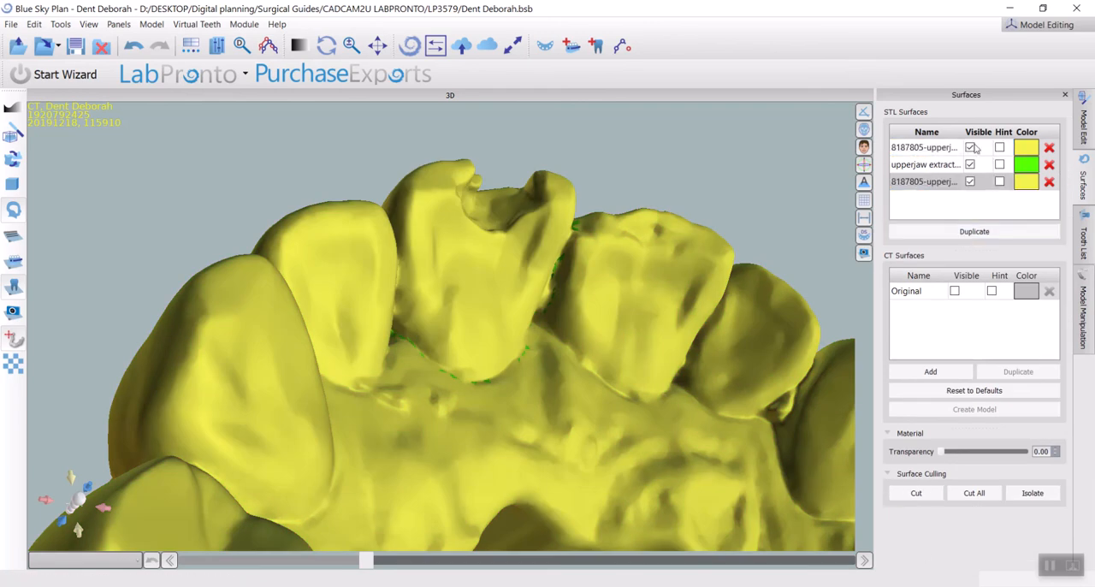
left_click(1019, 186)
left_click(561, 213)
left_click(609, 414)
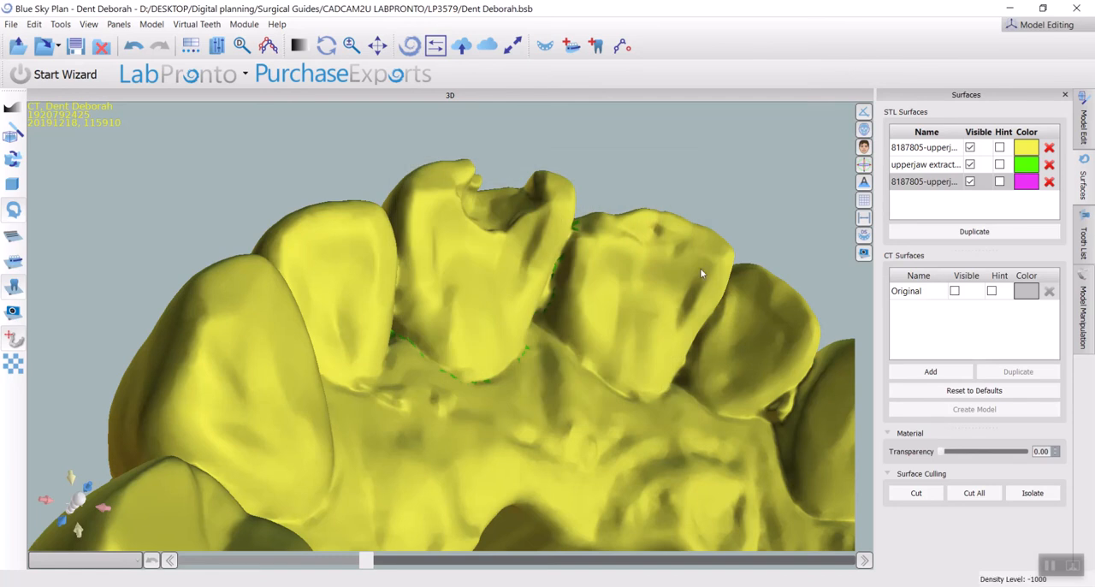
Hide the original yellow scan and the upperjaw extracted model so that only the magenta copy is shown
left_click(970, 147)
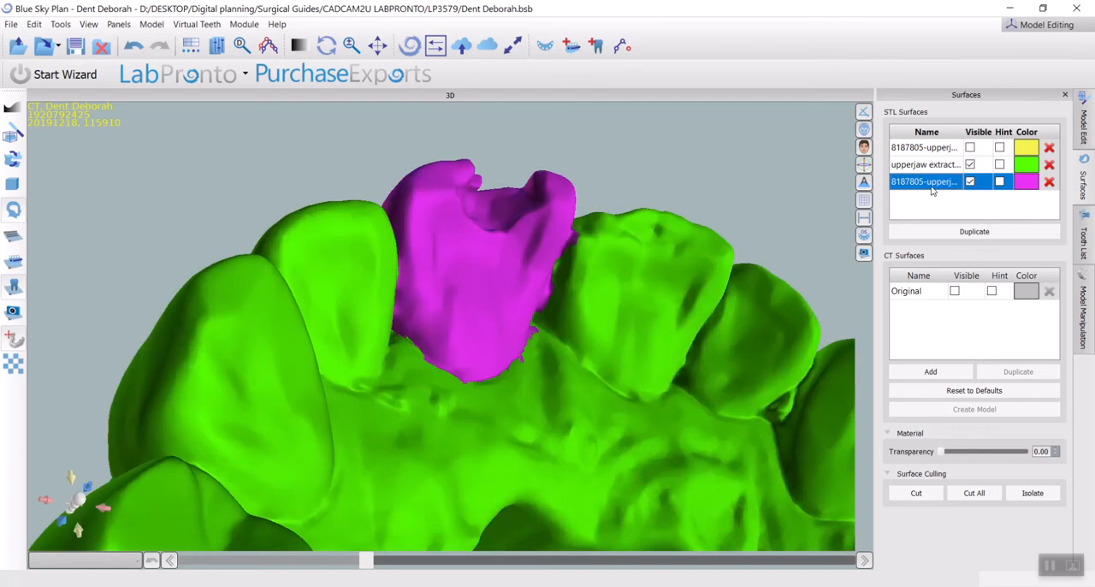
left_click(945, 165)
left_click(970, 164)
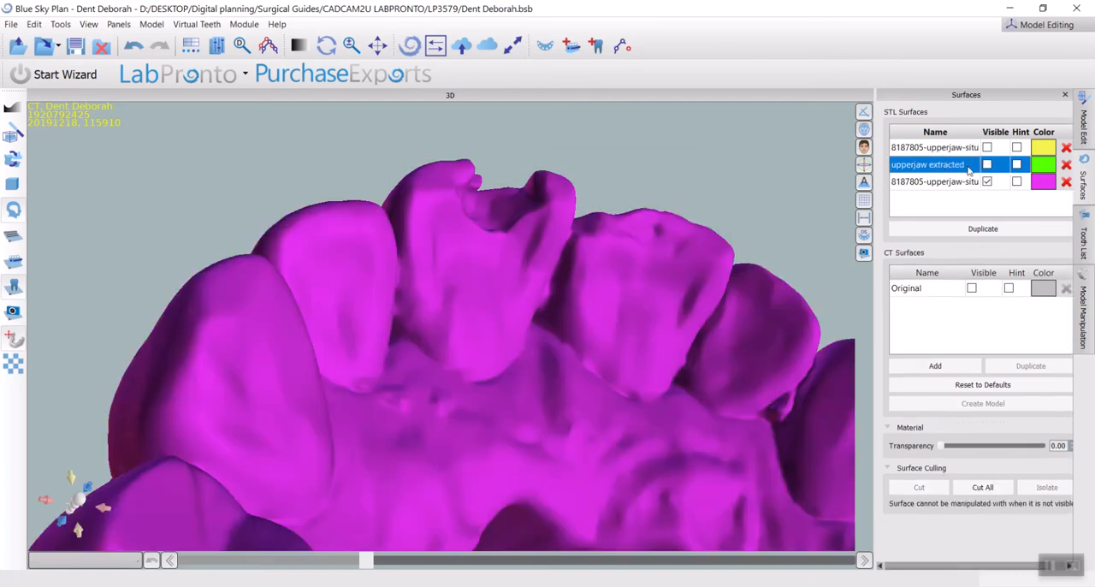
Try to remove the chipped front tooth from the magenta copy using Cut All with an outline around the crown, and inspect the cut
left_click_drag(445, 291, 413, 328)
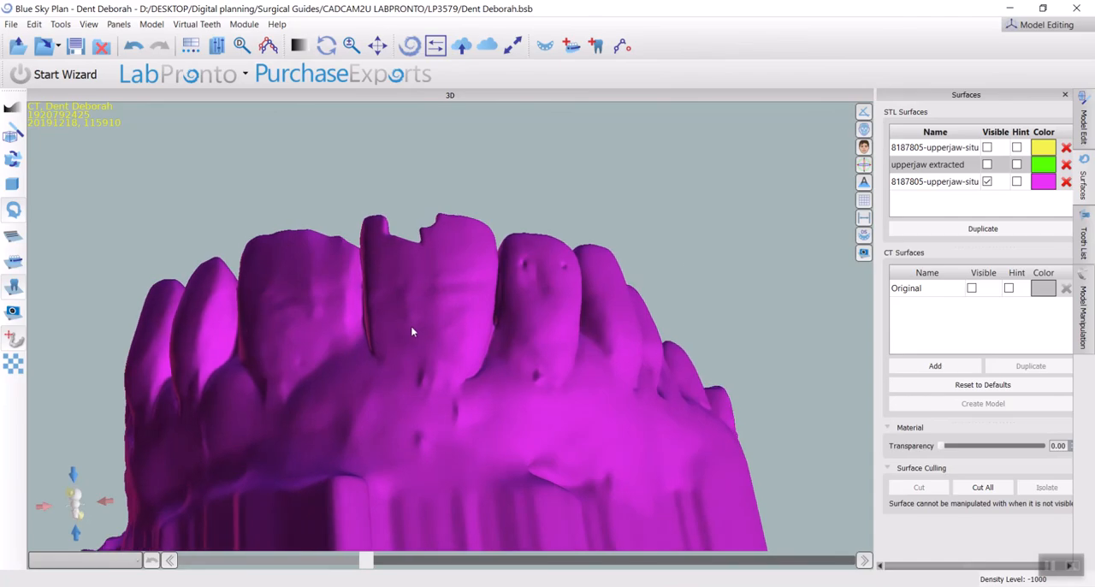
left_click(981, 487)
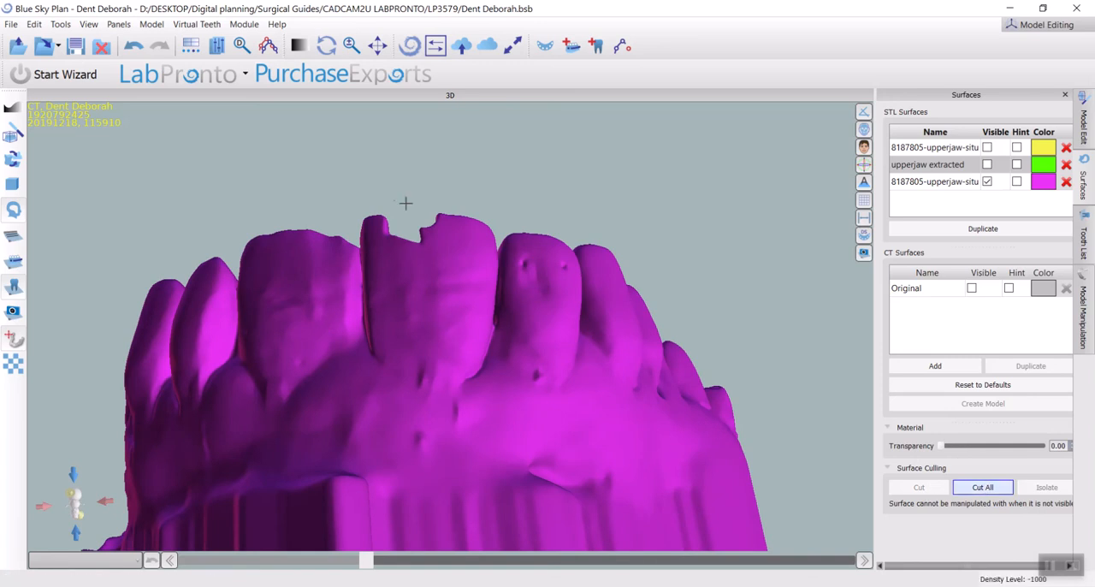
left_click(343, 199)
mouse_move(367, 336)
left_mouse_down()
mouse_move(386, 366)
mouse_move(435, 385)
mouse_move(479, 356)
mouse_move(496, 306)
mouse_move(503, 194)
mouse_move(508, 226)
left_mouse_up()
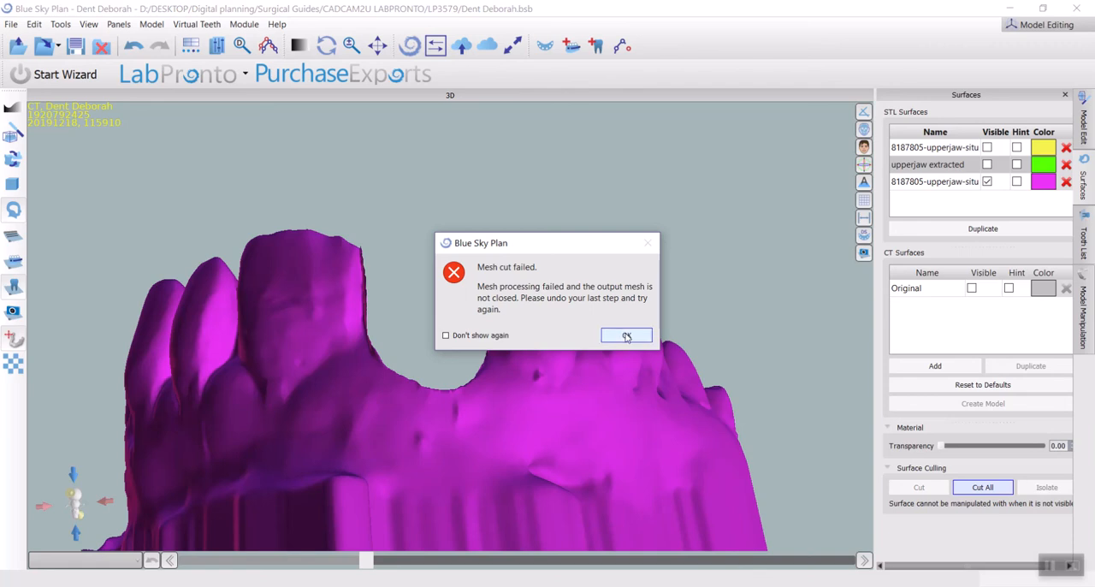
left_click(629, 334)
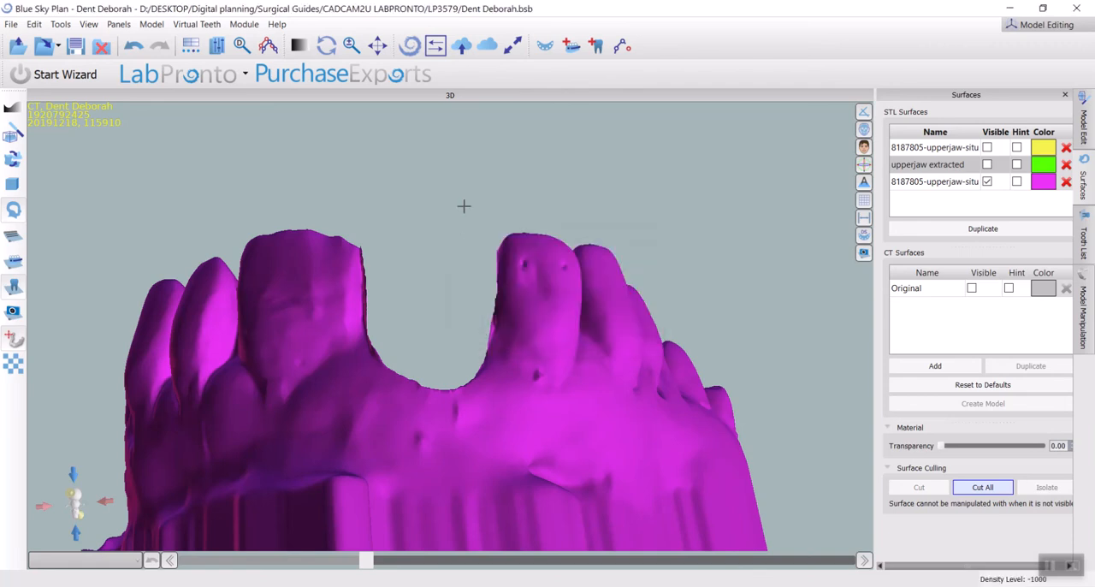
key("Escape")
left_click_drag(422, 200, 676, 296)
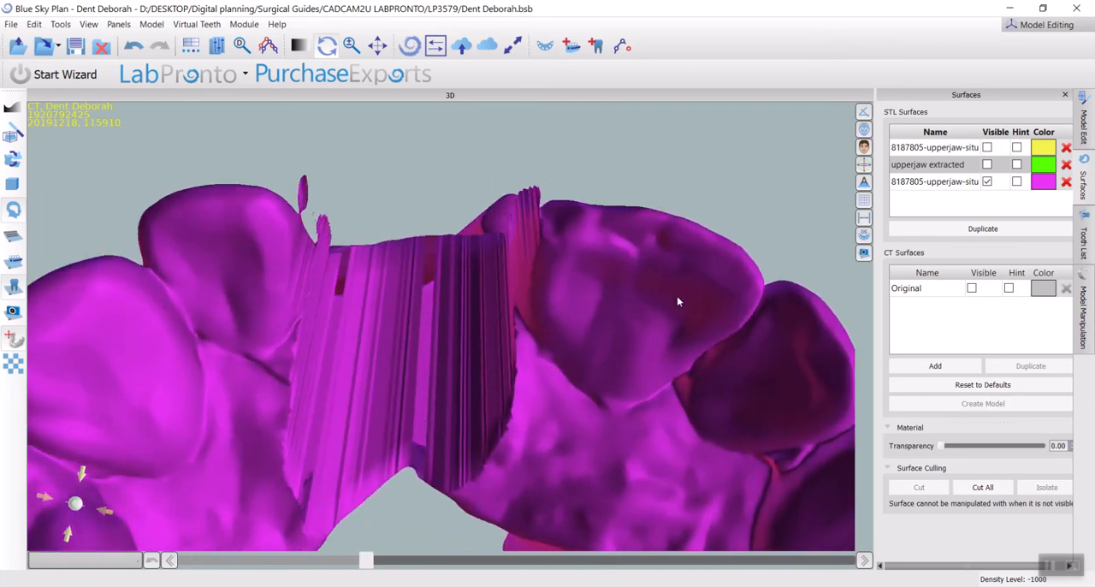
Hide the magenta copy, show the upperjaw extracted model again, and inspect its closed extraction site
left_click(983, 185)
left_click(970, 181)
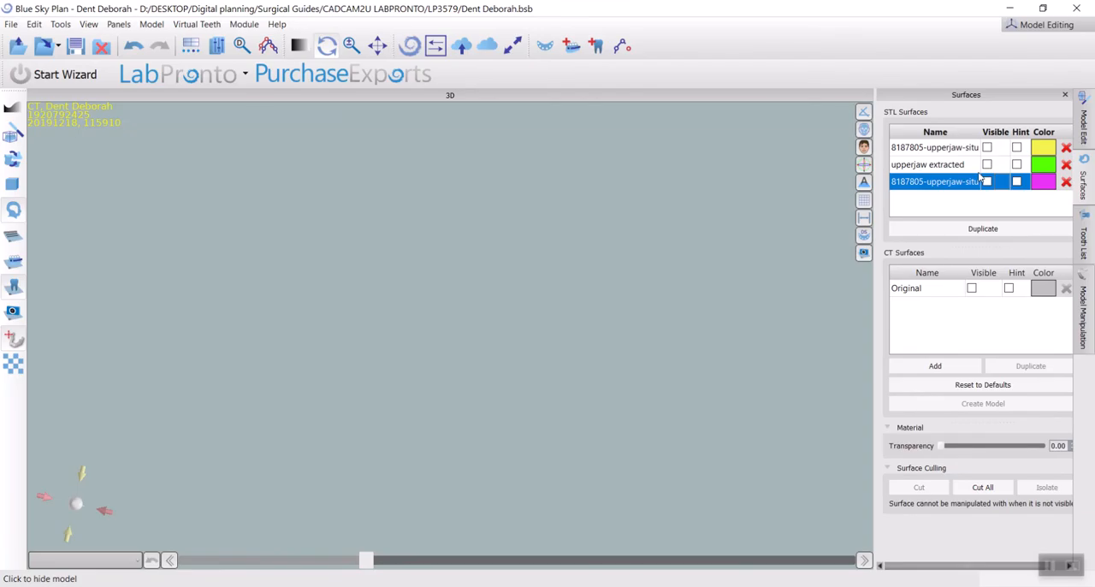
left_click(987, 165)
left_click_drag(479, 346, 468, 251)
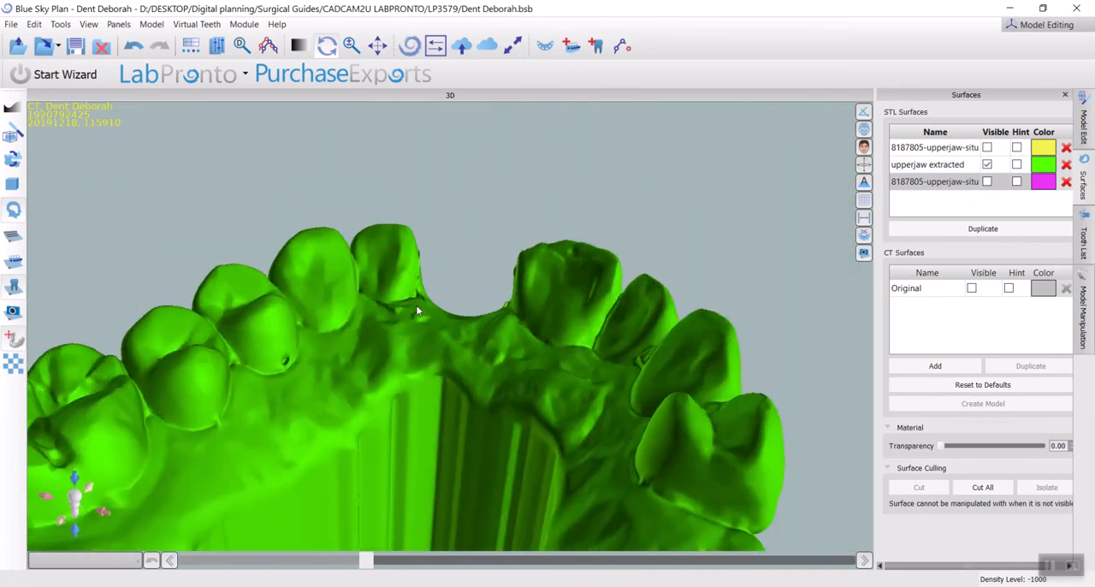